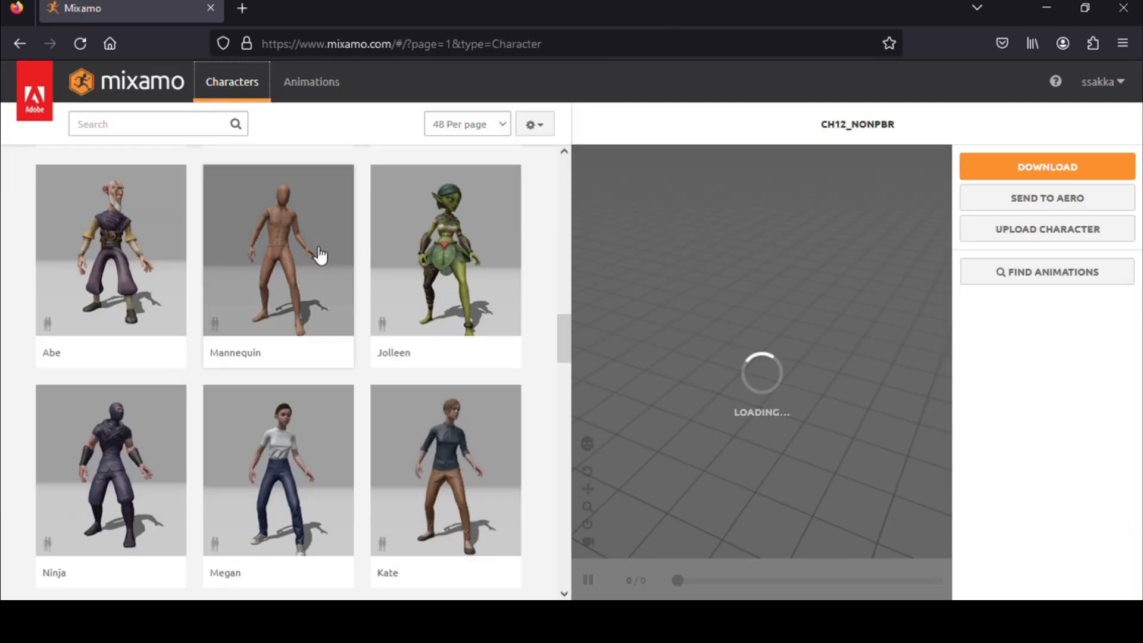
Step: Choose the Mannequin character in Mixamo and search the animations for "walk"
left_click(320, 254)
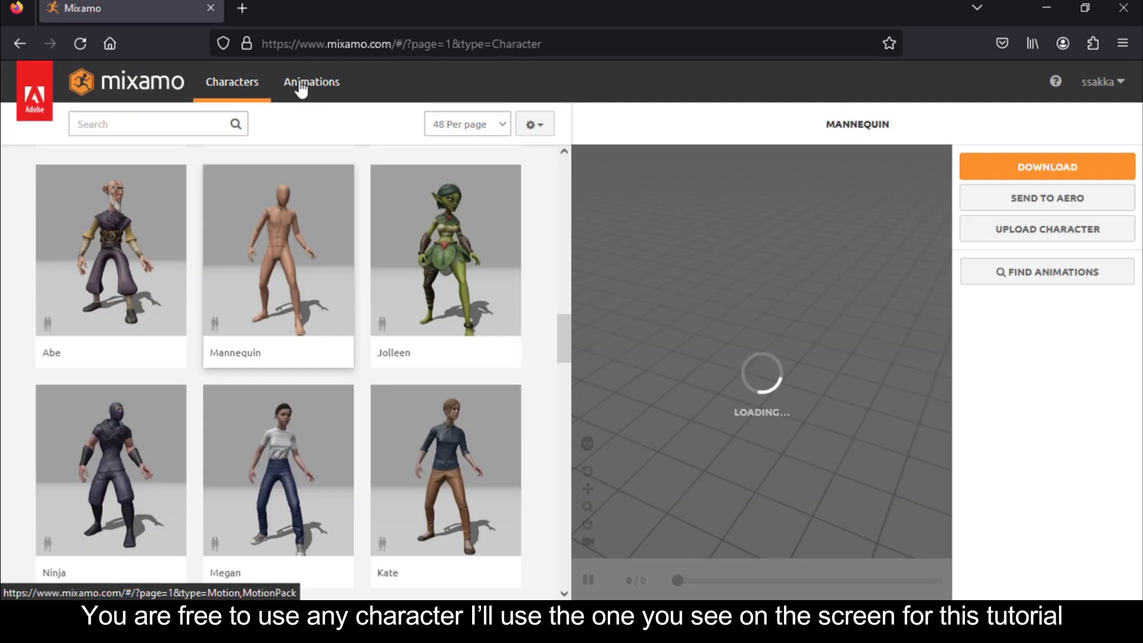
left_click(306, 83)
left_click(187, 128)
type("walk")
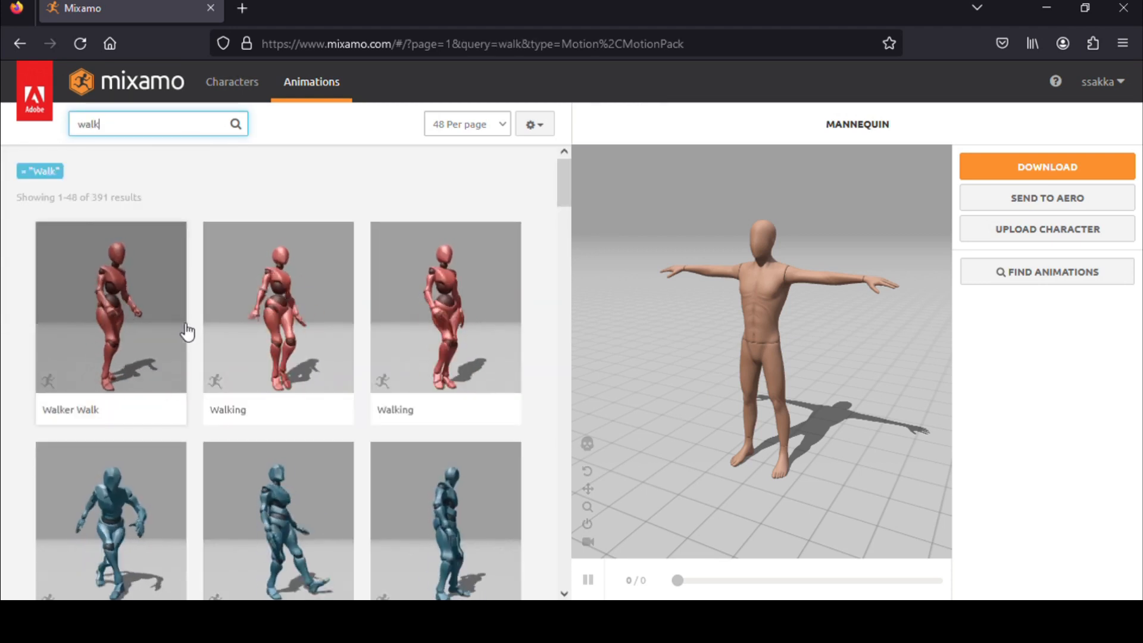
Step: Apply a Walking animation to the mannequin and download it as FBX Binary with skin, 30 frames per second and no keyframe reduction
scroll(281, 298, "down", 5)
scroll(345, 494, "down", 3)
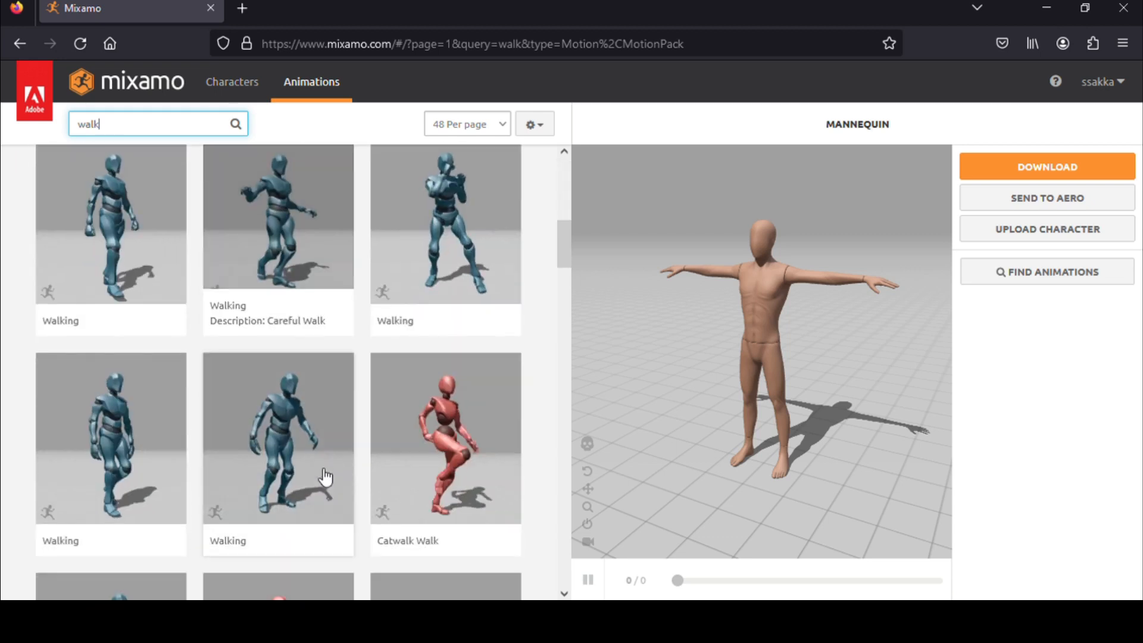
scroll(319, 462, "up", 2)
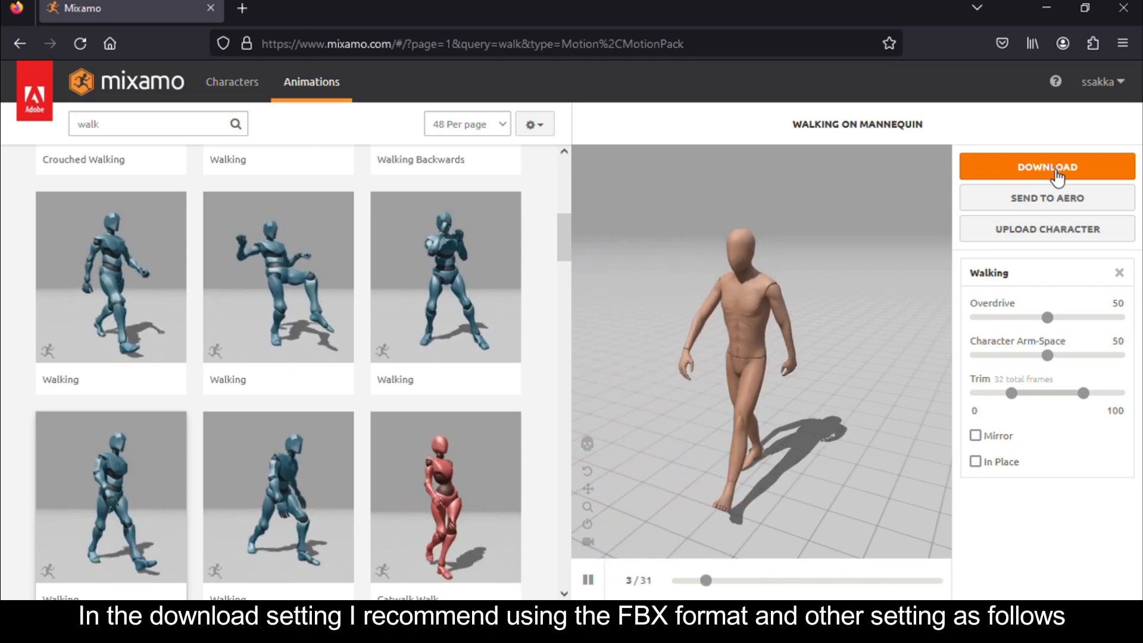
left_click(1056, 172)
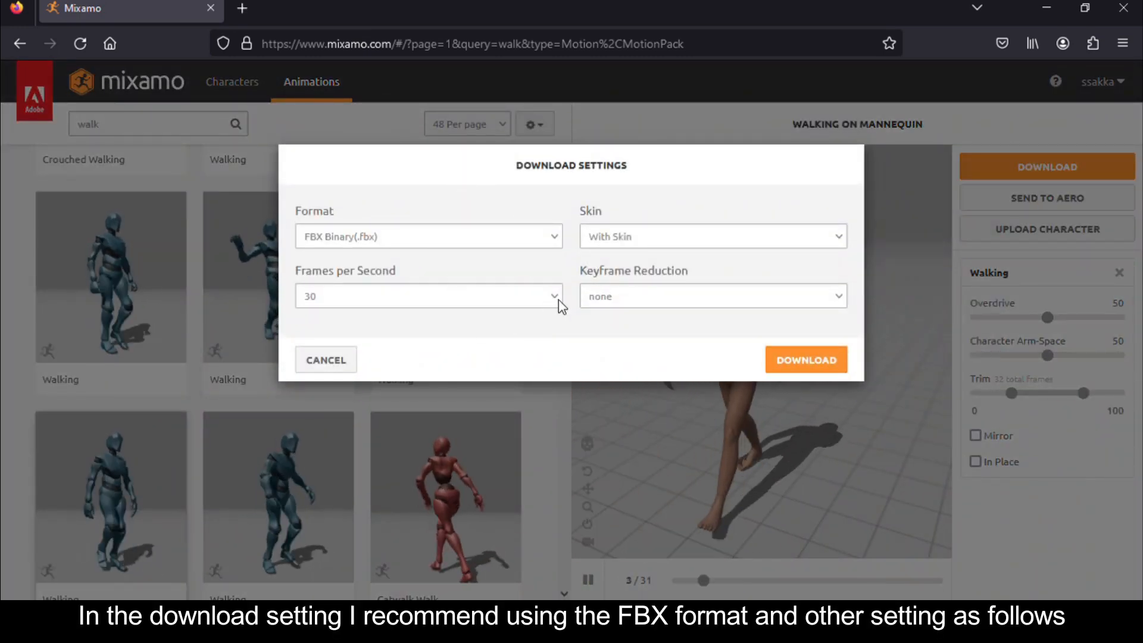
left_click(806, 362)
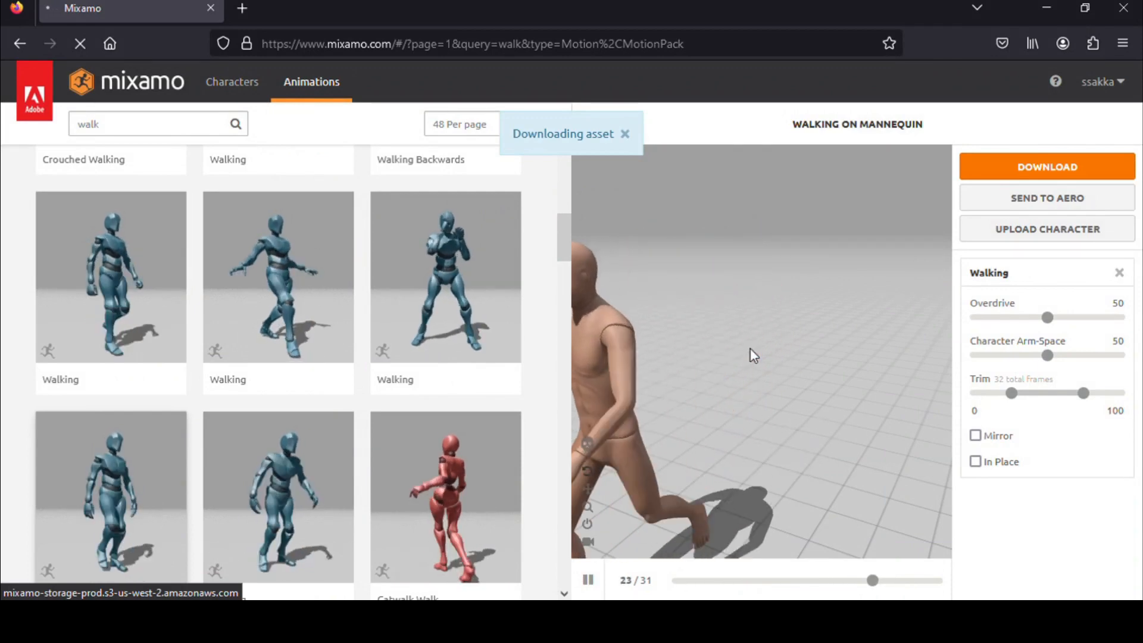
left_click(137, 132)
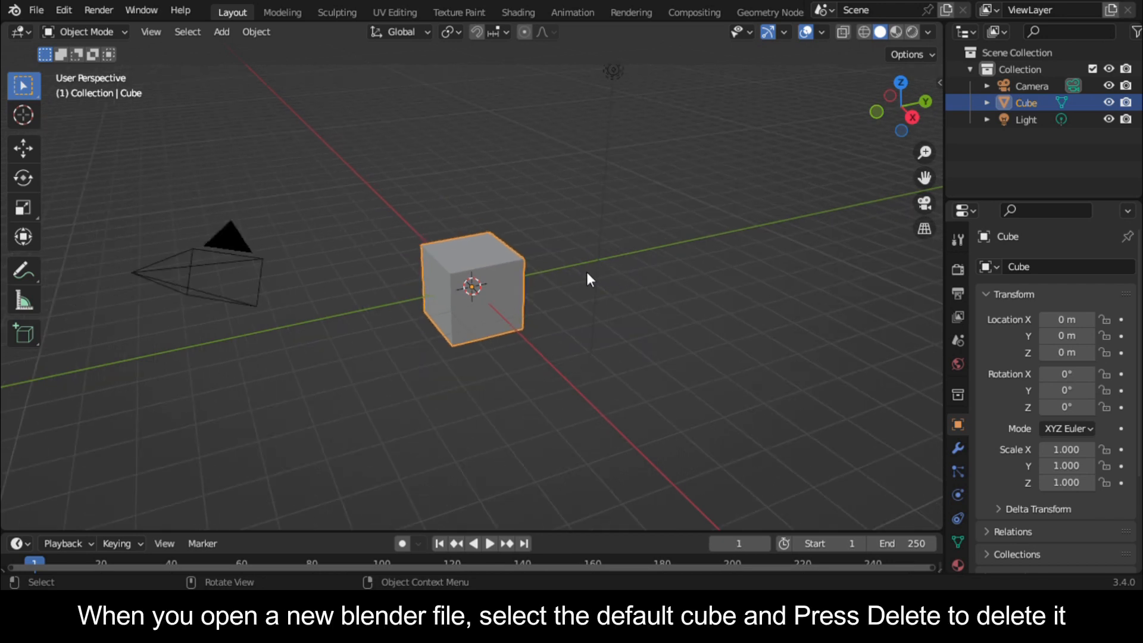
Step: Switch to Blender and delete the default cube from the new scene
mouse_move(587, 272)
middle_mouse_down()
mouse_move(518, 256)
mouse_move(584, 253)
middle_mouse_up()
key("Delete")
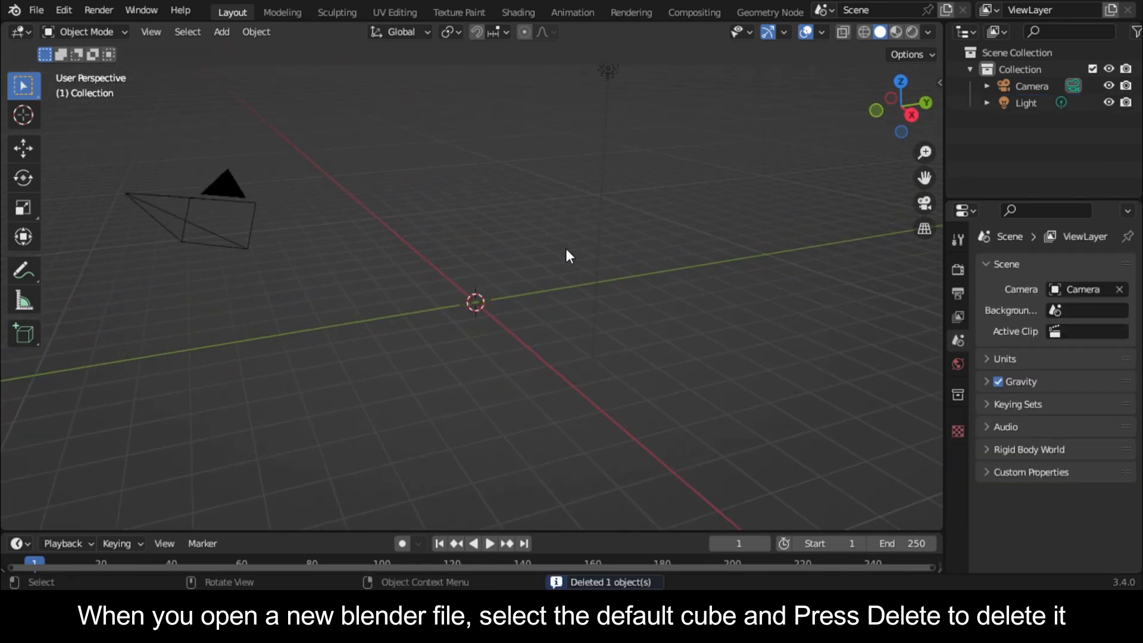
Step: Import all the FBX animation files from the E:\mixamo folder with the default import options
left_click(37, 10)
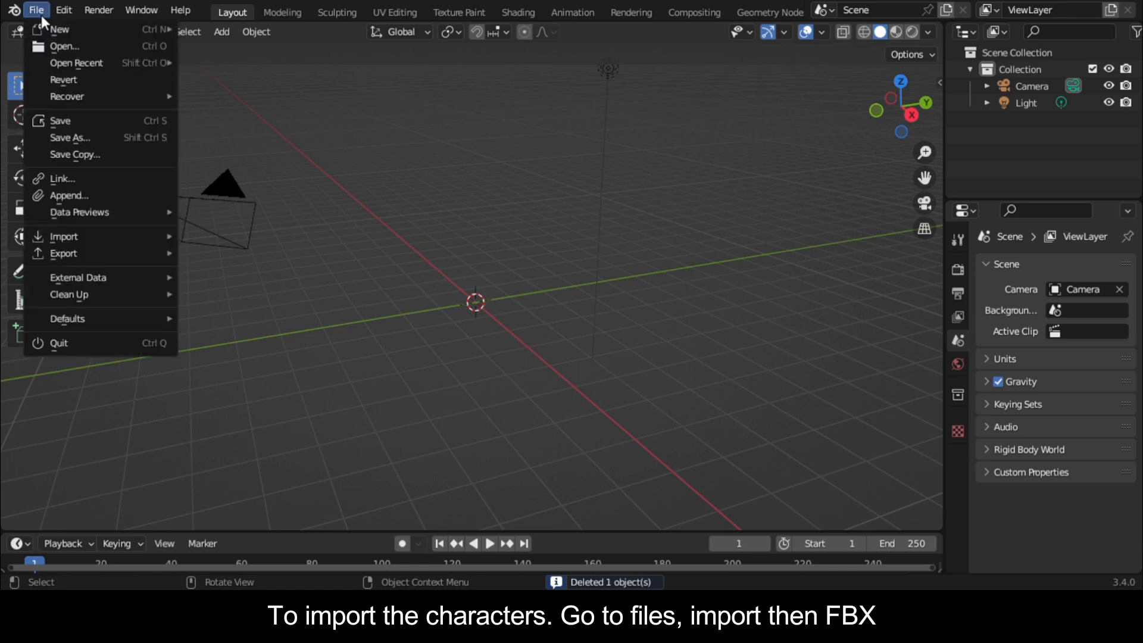
mouse_move(43, 238)
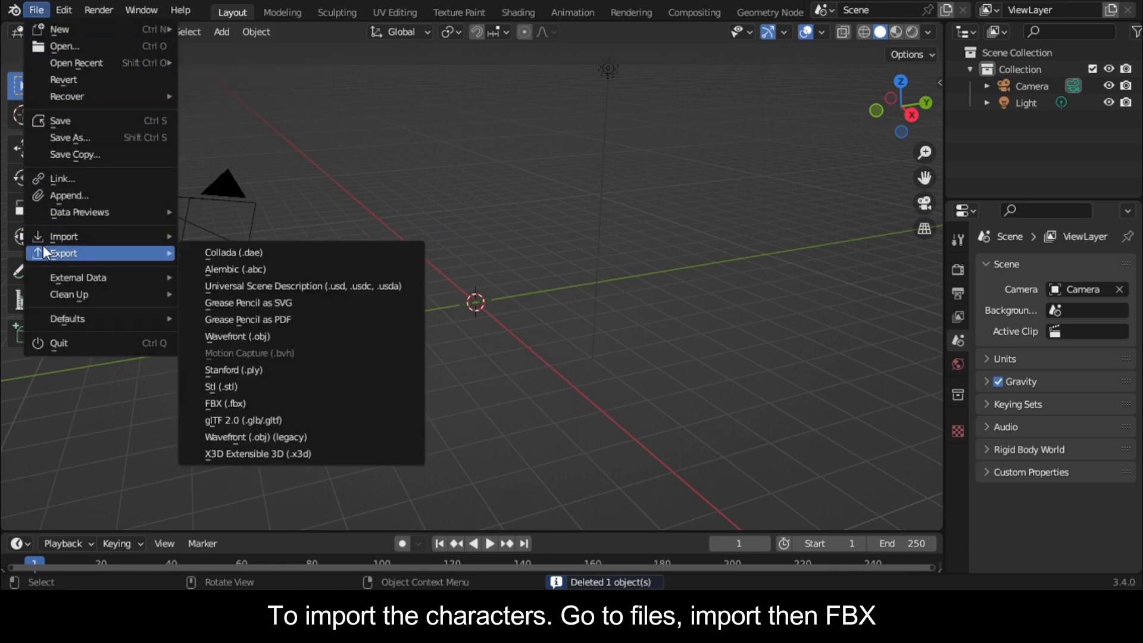
left_click(224, 406)
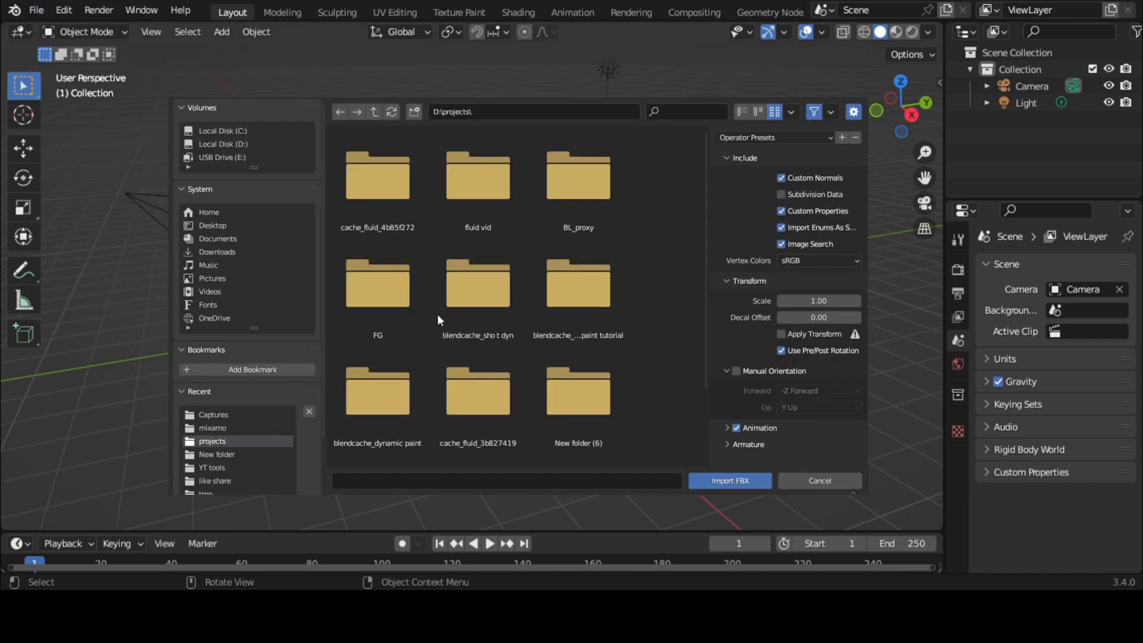
left_click(233, 428)
left_click_drag(606, 385, 363, 176)
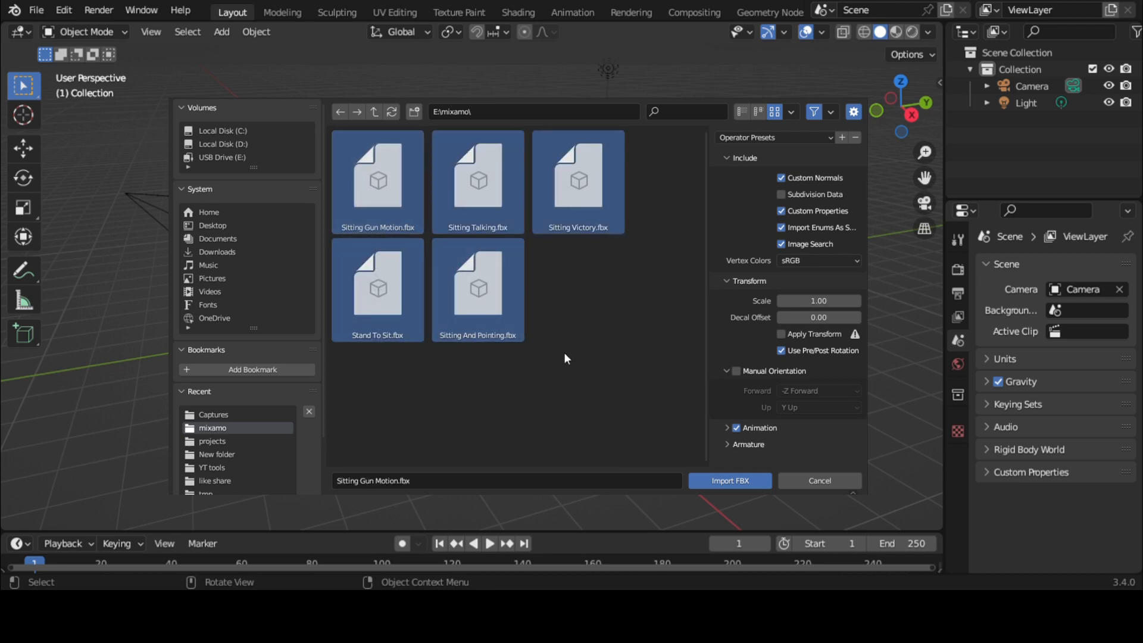
left_click(712, 477)
Step: Move Armature.003 away from the origin along the negative Y axis, clear of the overlapping figures
scroll(473, 277, "up", 2)
scroll(474, 276, "down", 1)
middle_click_drag(474, 277, 553, 284)
scroll(530, 277, "up", 3)
scroll(523, 264, "down", 6)
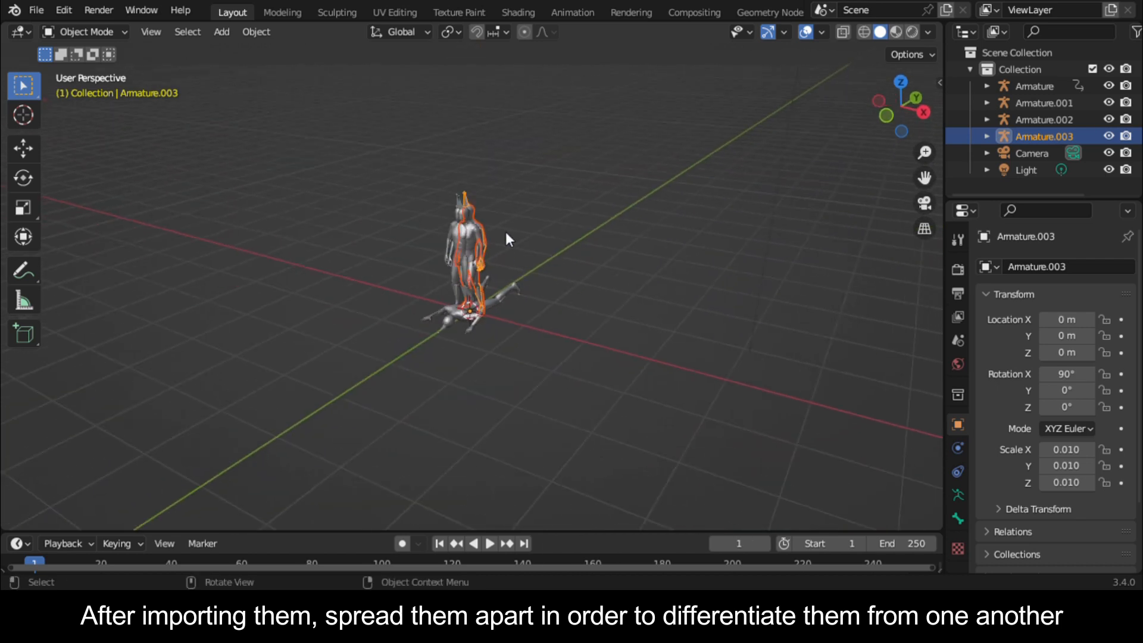
scroll(509, 268, "up", 2)
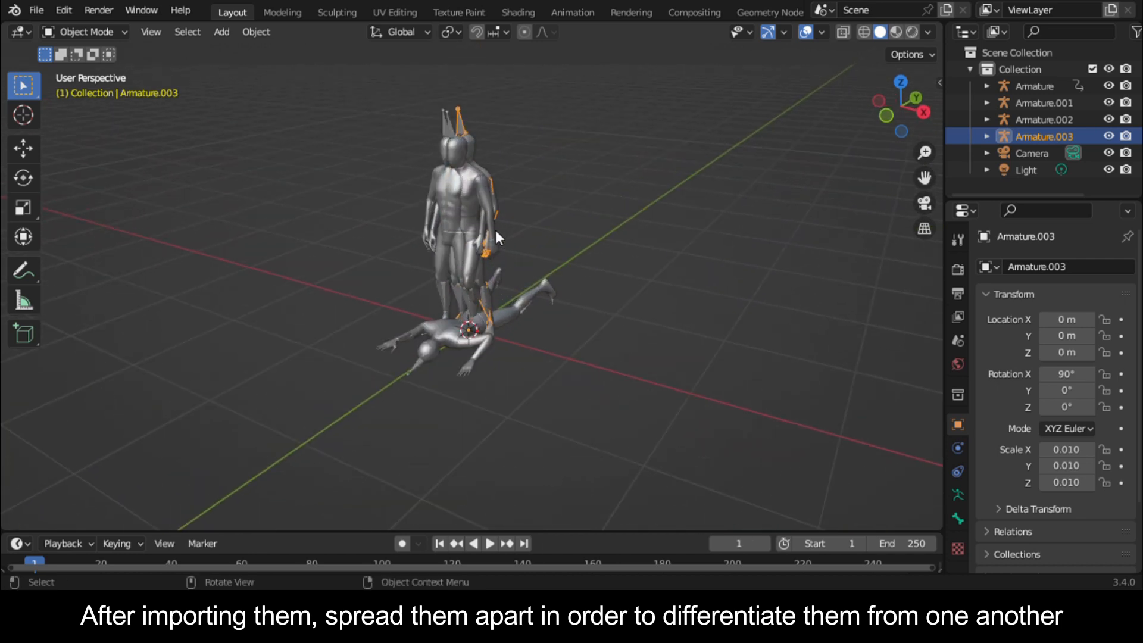
key("g")
key("y")
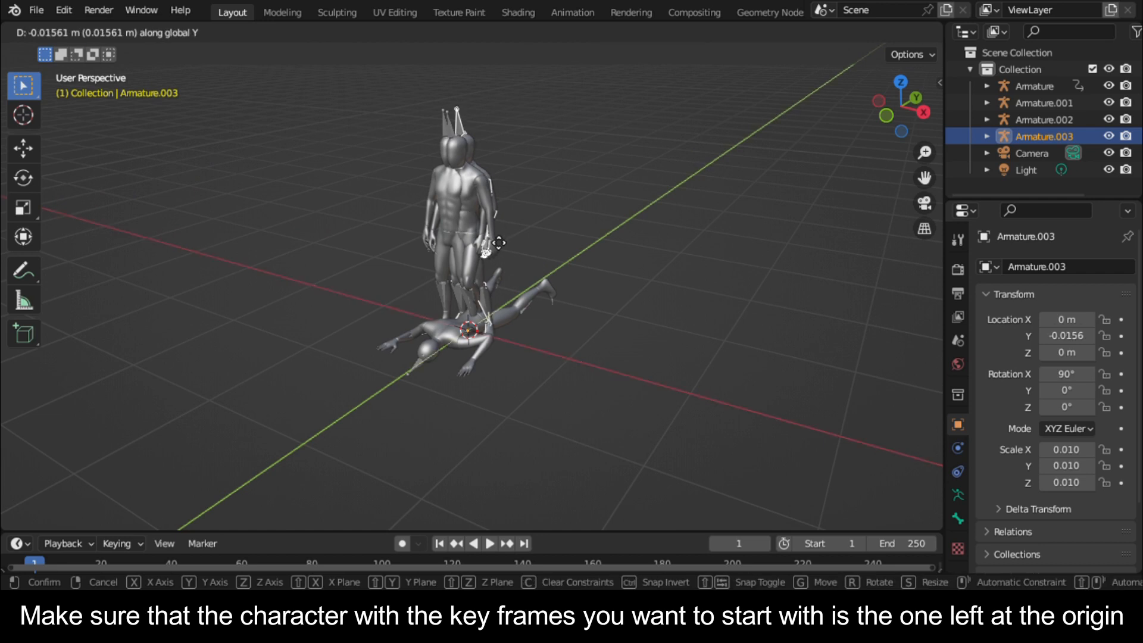
left_click(401, 292)
Step: Move the object named Armature about 1.9 m along the negative Y axis, in front of the first separated figure
left_click(451, 125)
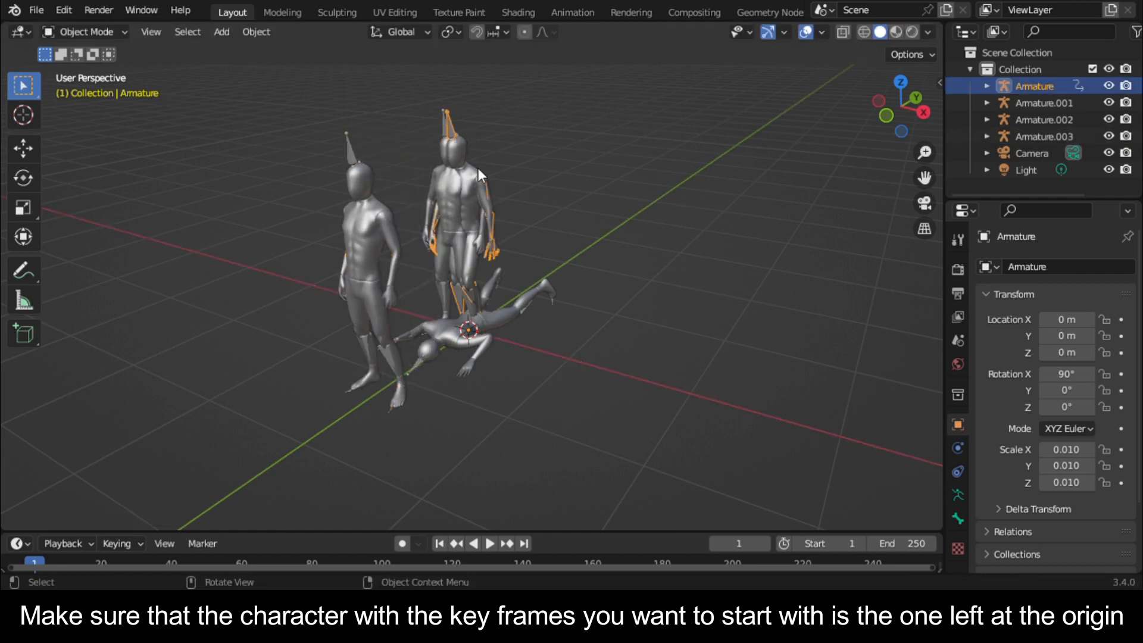
key("g")
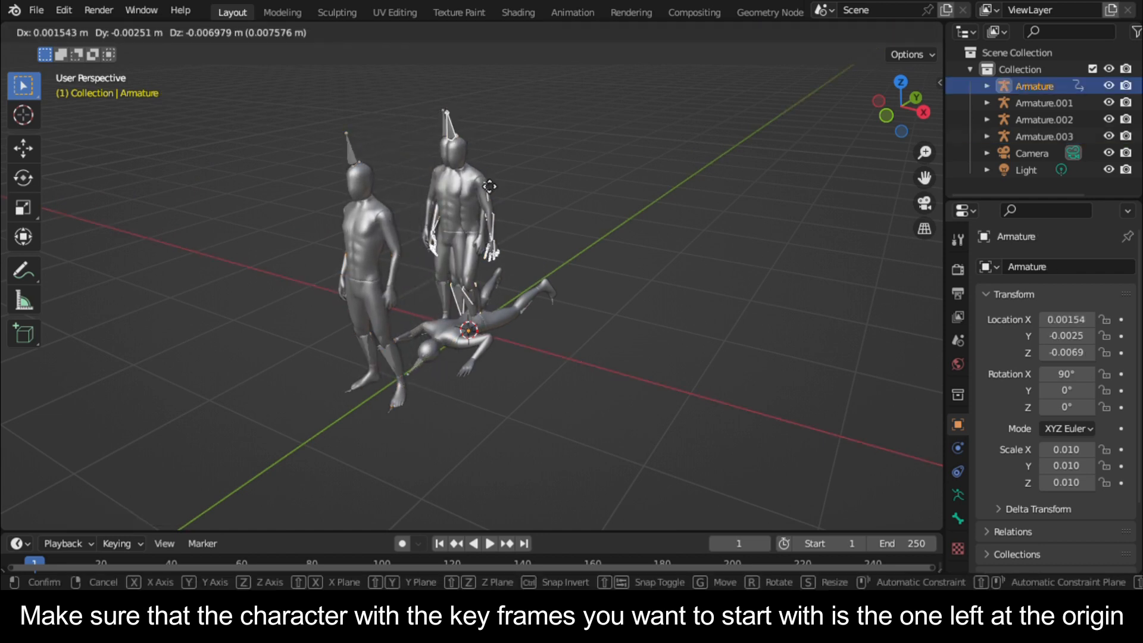
key("y")
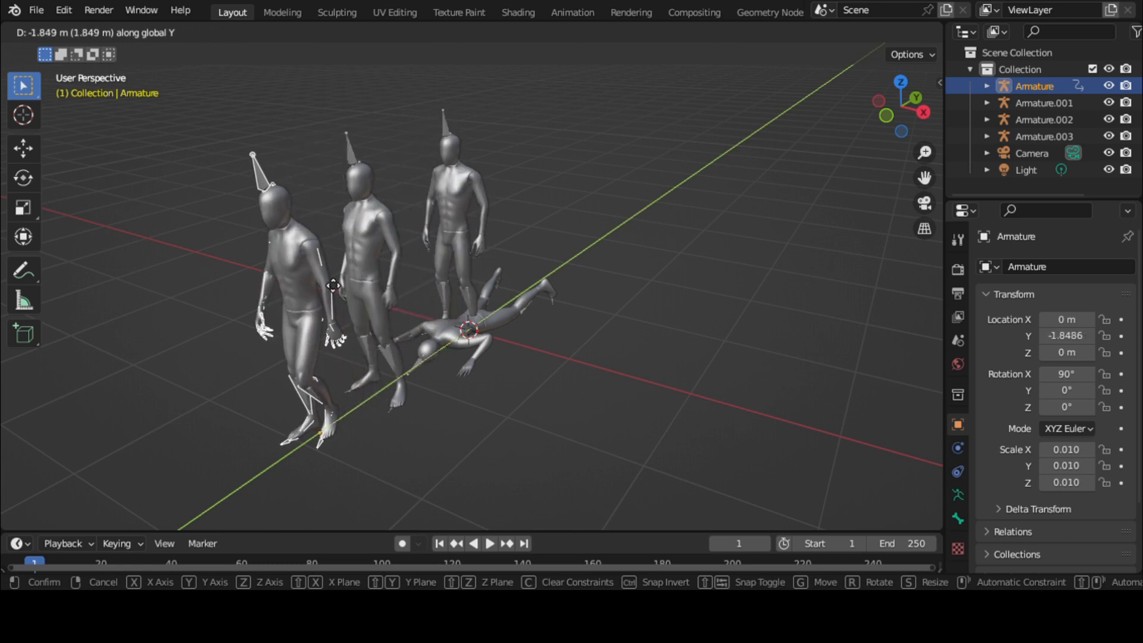
left_click(426, 192)
Step: Move Armature.001 about 2.23 m along the negative Y axis, leaving only the lying figure at the origin
left_click(452, 132)
key("g")
key("y")
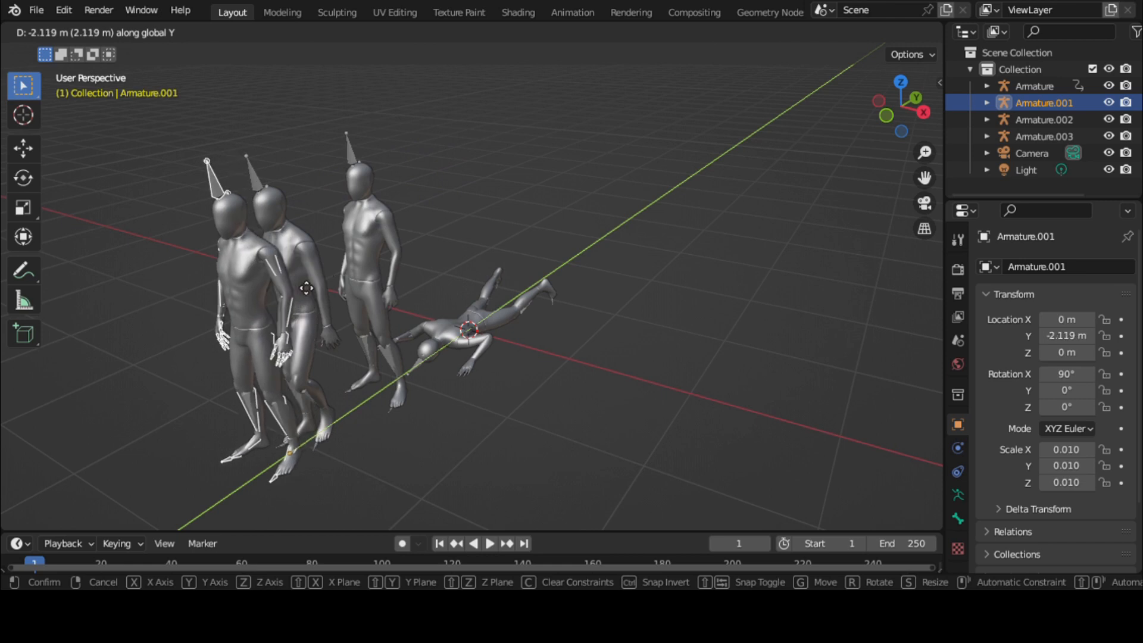
left_click(300, 297)
Step: Select the lying figure's armature, enlarge the timeline area and set the scene's end frame to 600
left_click(479, 364)
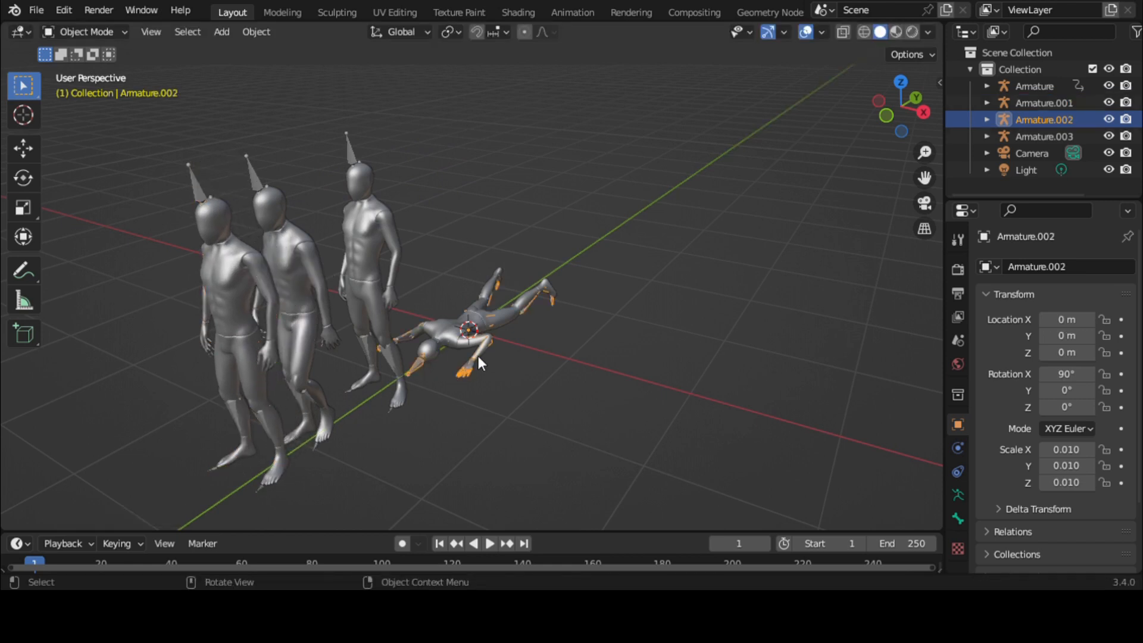
left_click_drag(541, 543, 559, 422)
scroll(551, 485, "down", 5)
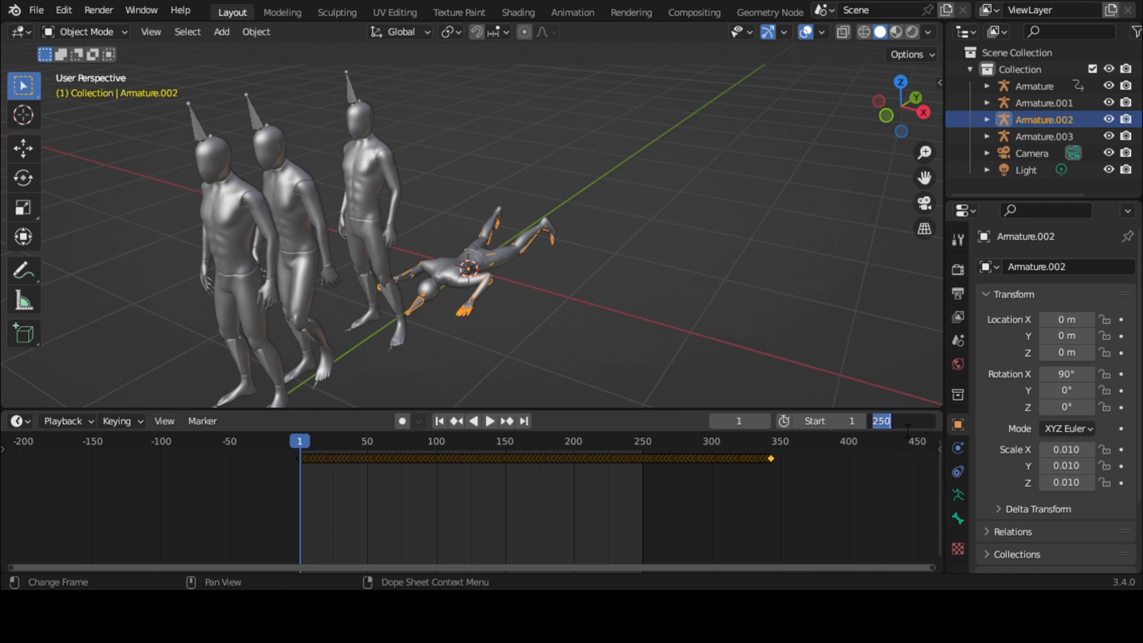
key("Return")
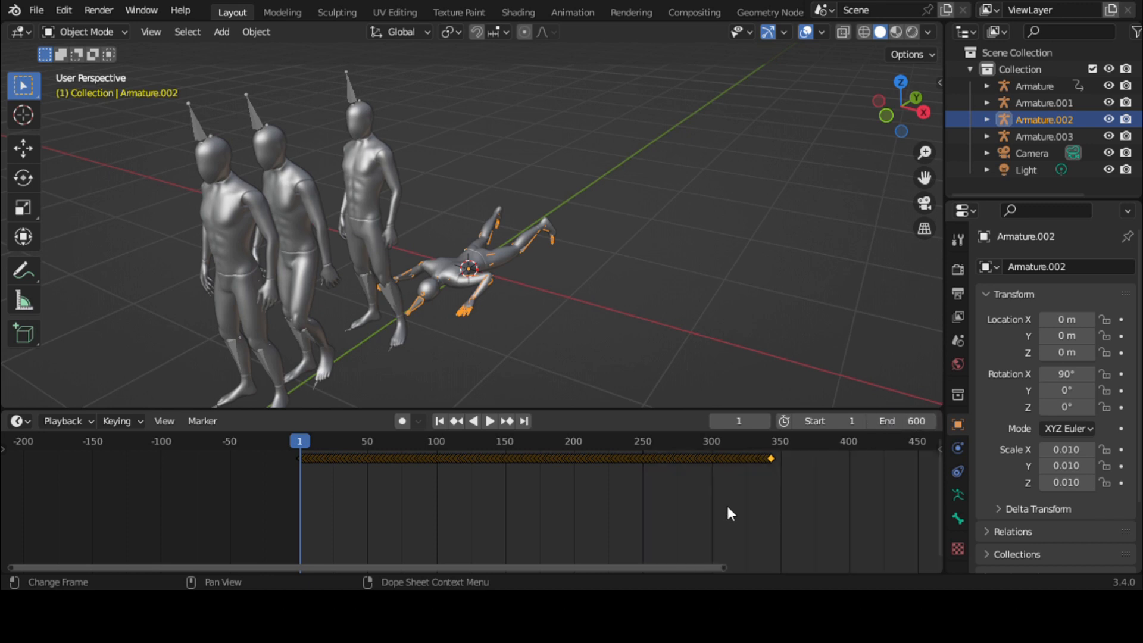
Step: Play and scrub the four figures' animations from frame 0 to examine the order in which the motions should follow each other
scroll(731, 505, "down", 3)
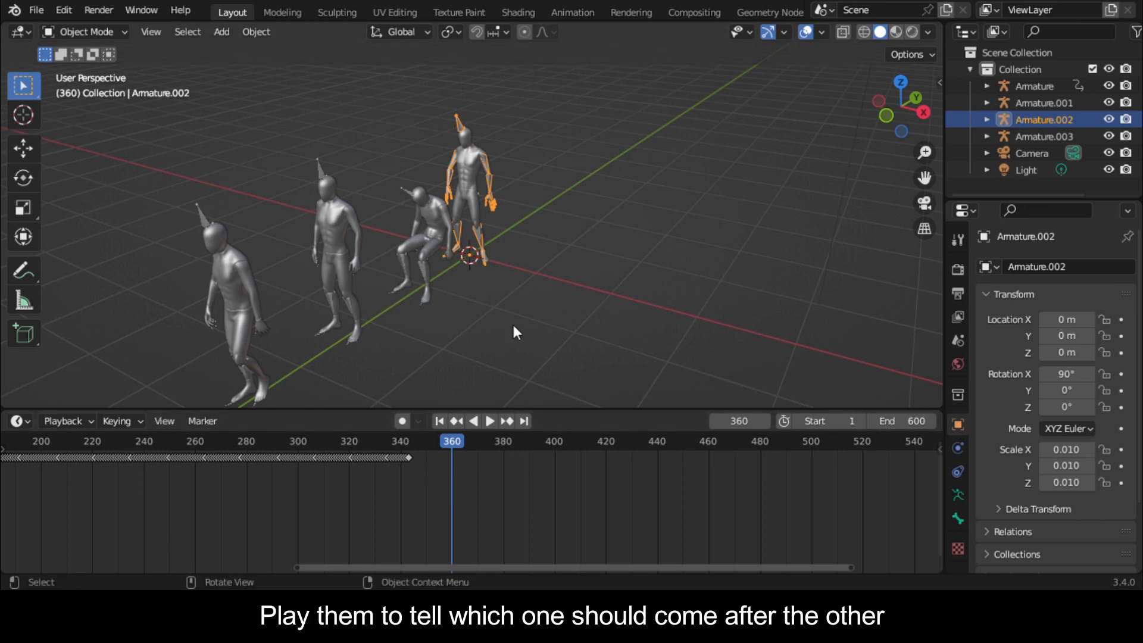
left_click_drag(923, 177, 1027, 157)
scroll(327, 498, "down", 10)
scroll(327, 505, "down", 4)
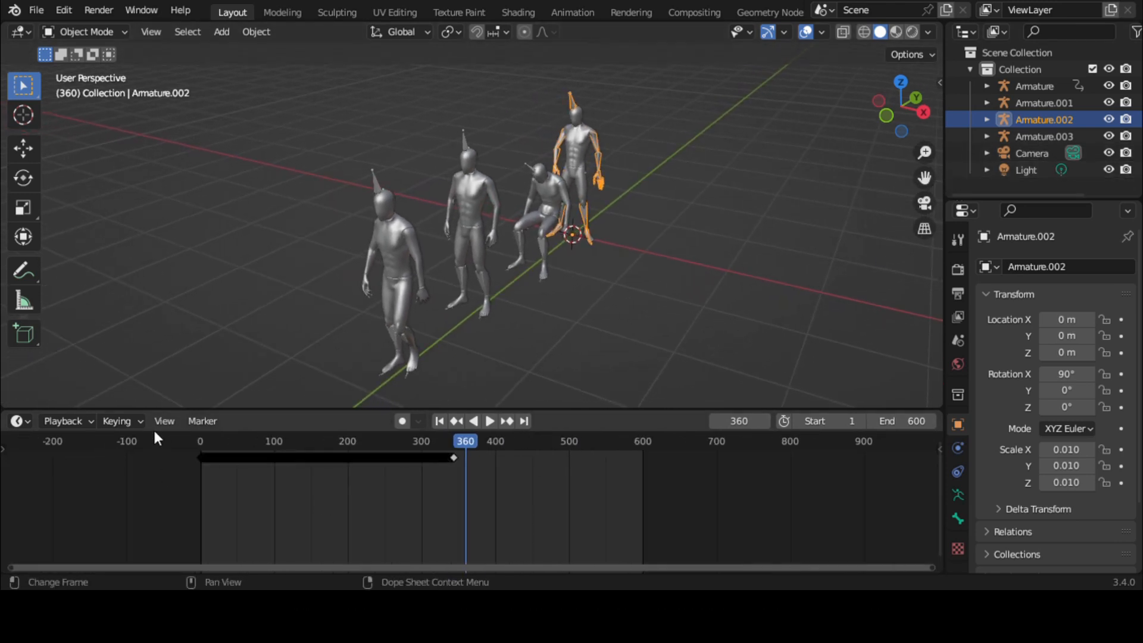
left_click(199, 449)
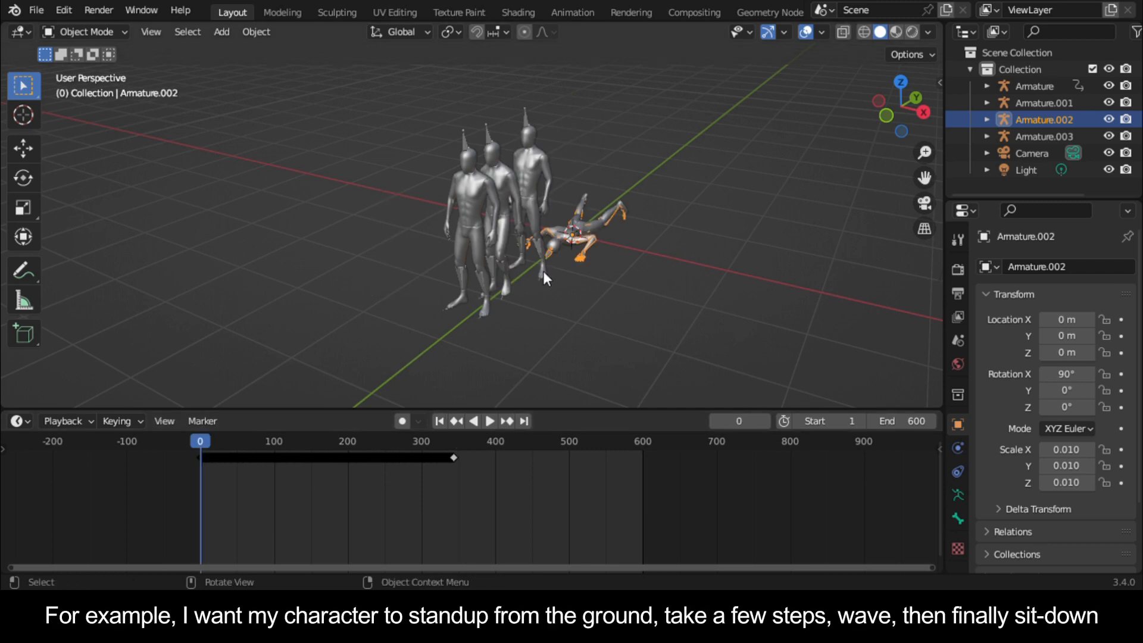
key("space")
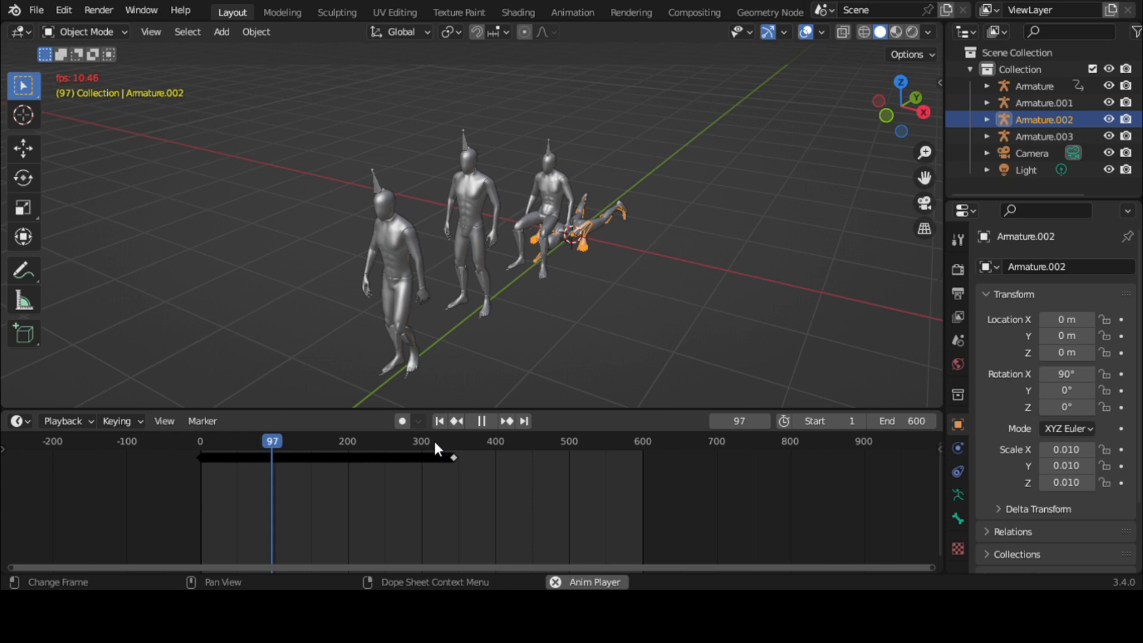
left_click(418, 441)
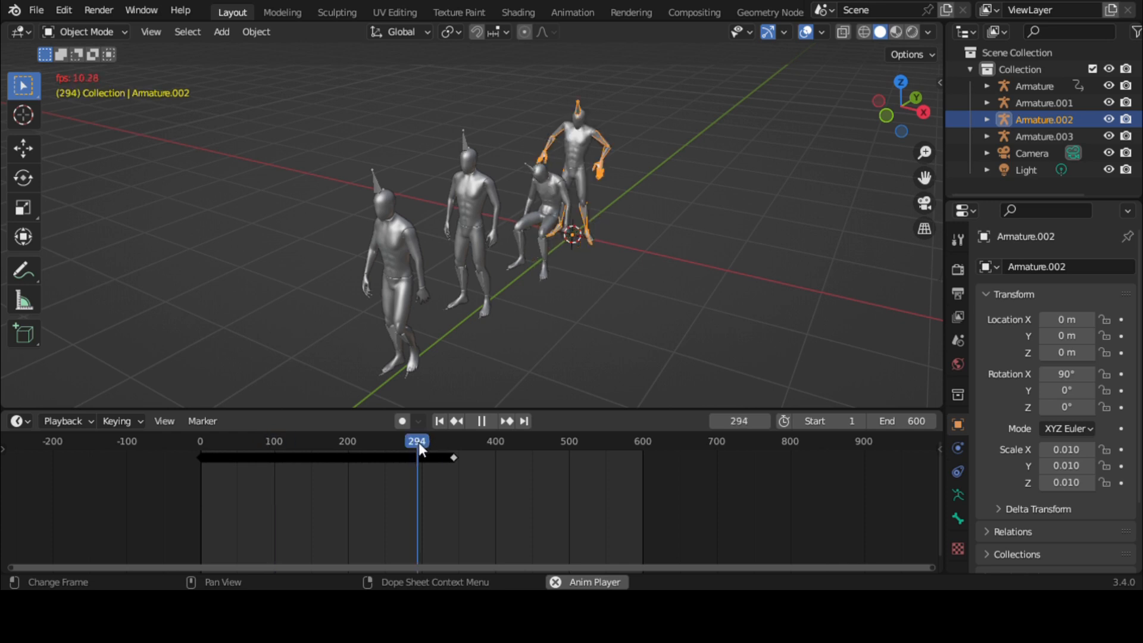
key("space")
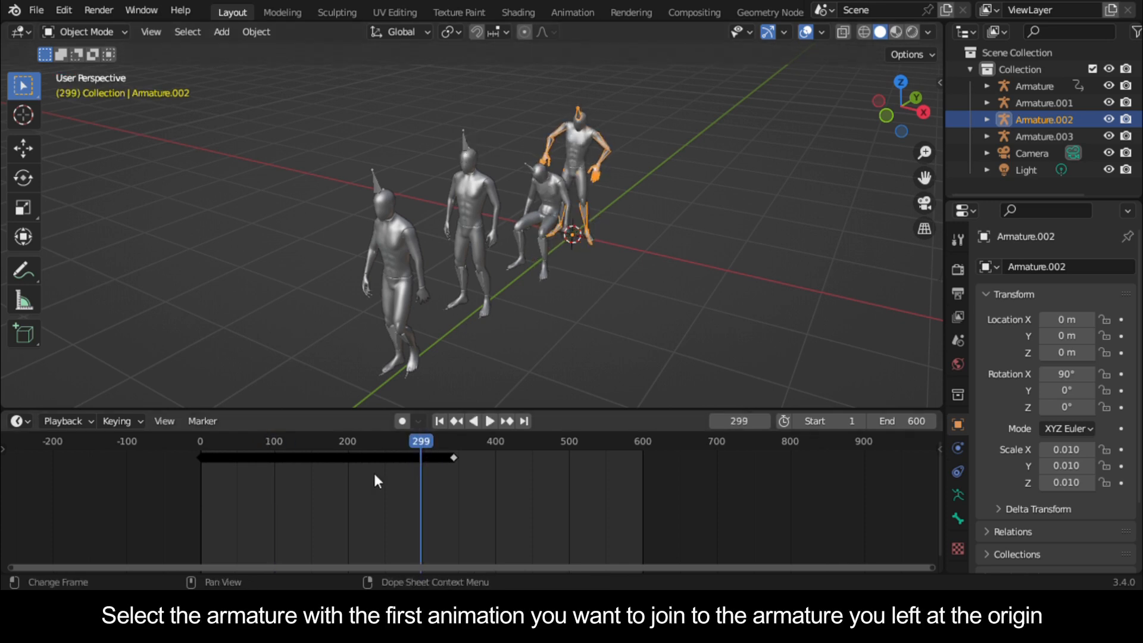
left_click_drag(409, 444, 249, 477)
key("space")
key("space")
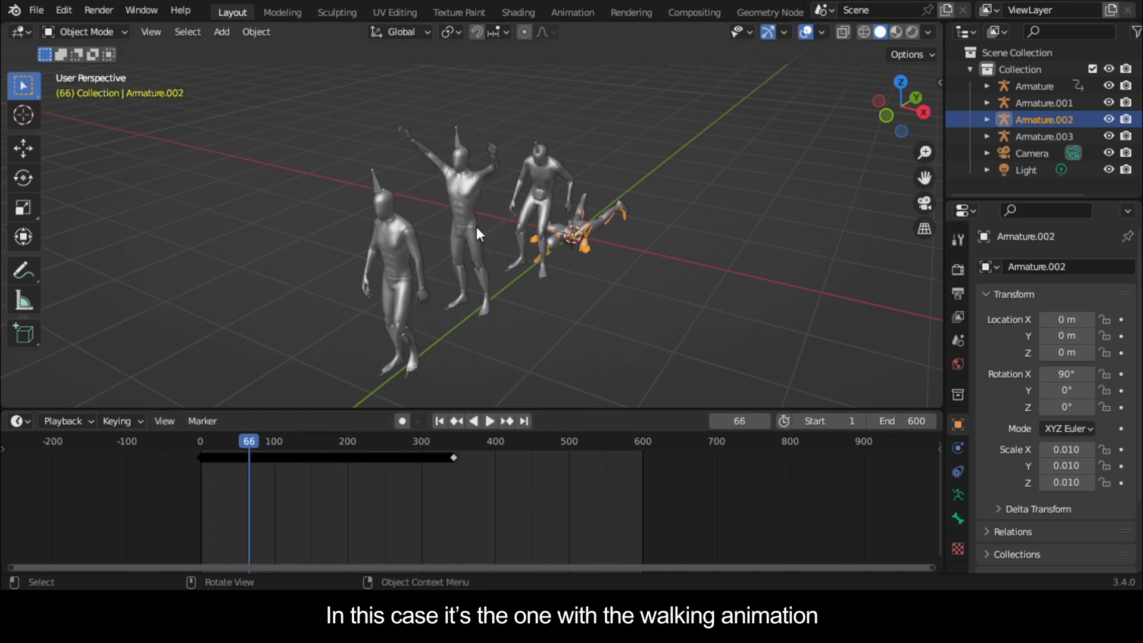
Step: Select Armature.001 and copy all its keyframes from the timeline
left_click(464, 141)
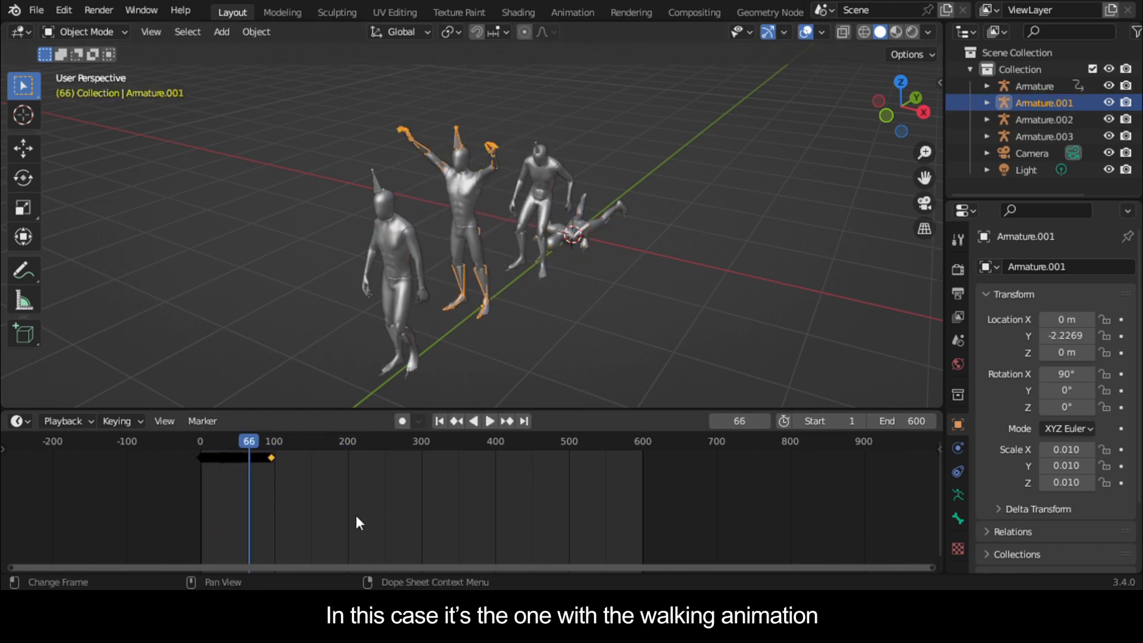
scroll(302, 515, "up", 3)
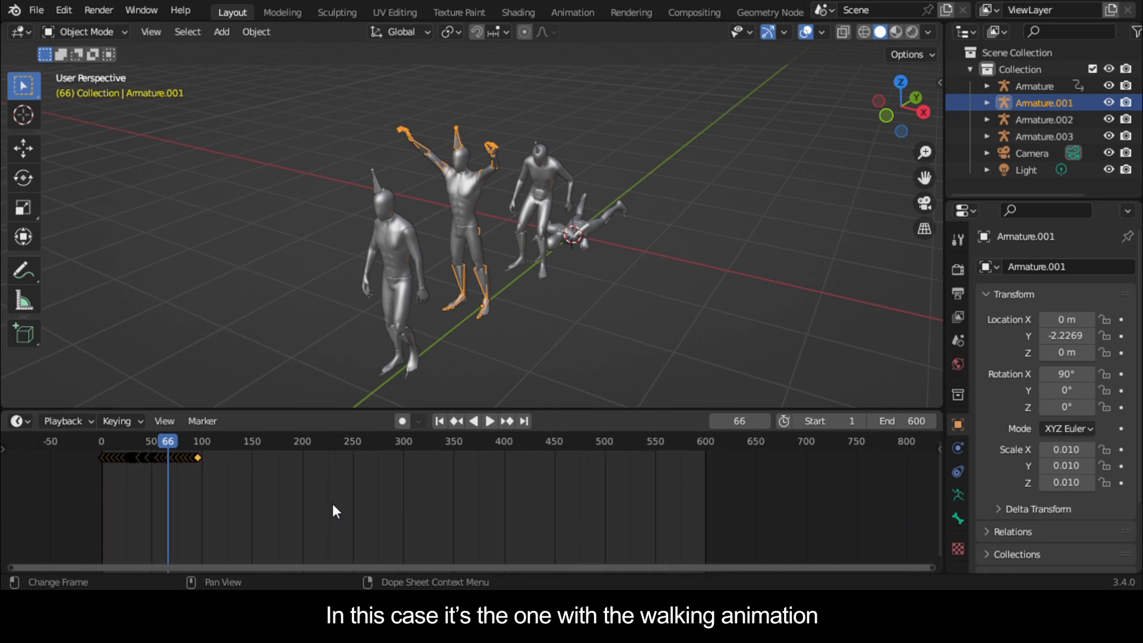
scroll(333, 504, "up", 2)
key("ctrl")
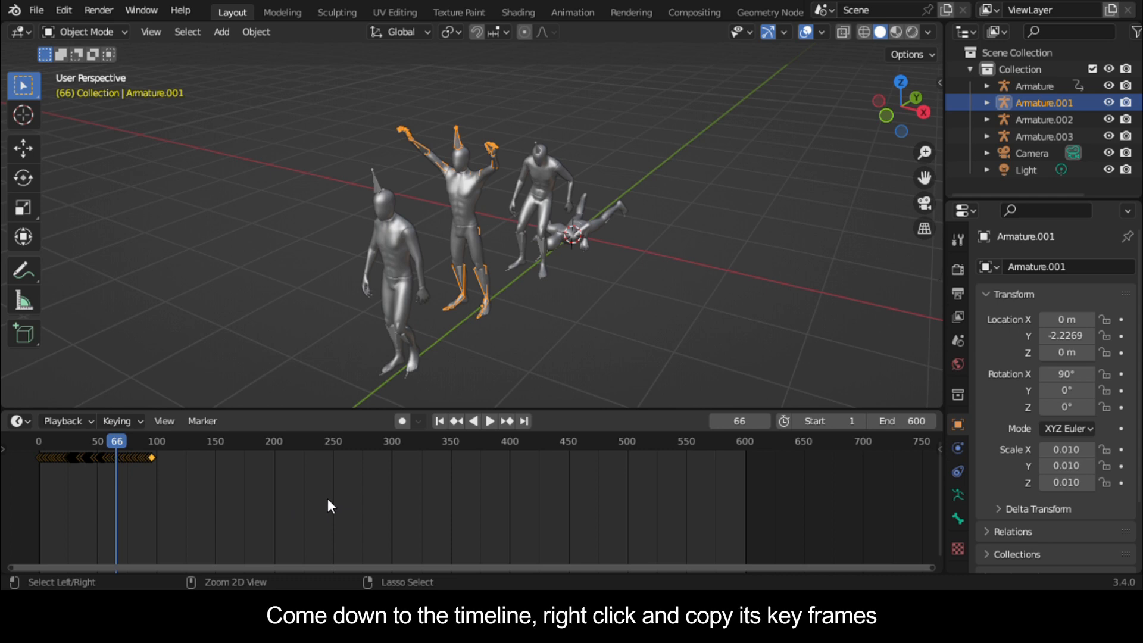
right_click(262, 473)
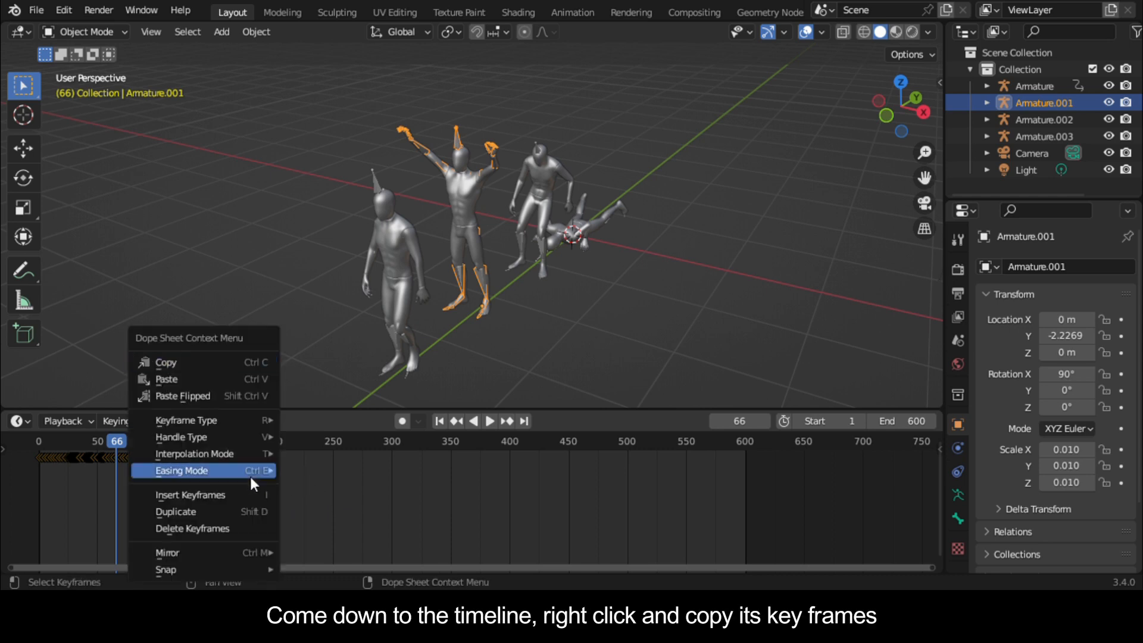
left_click(243, 360)
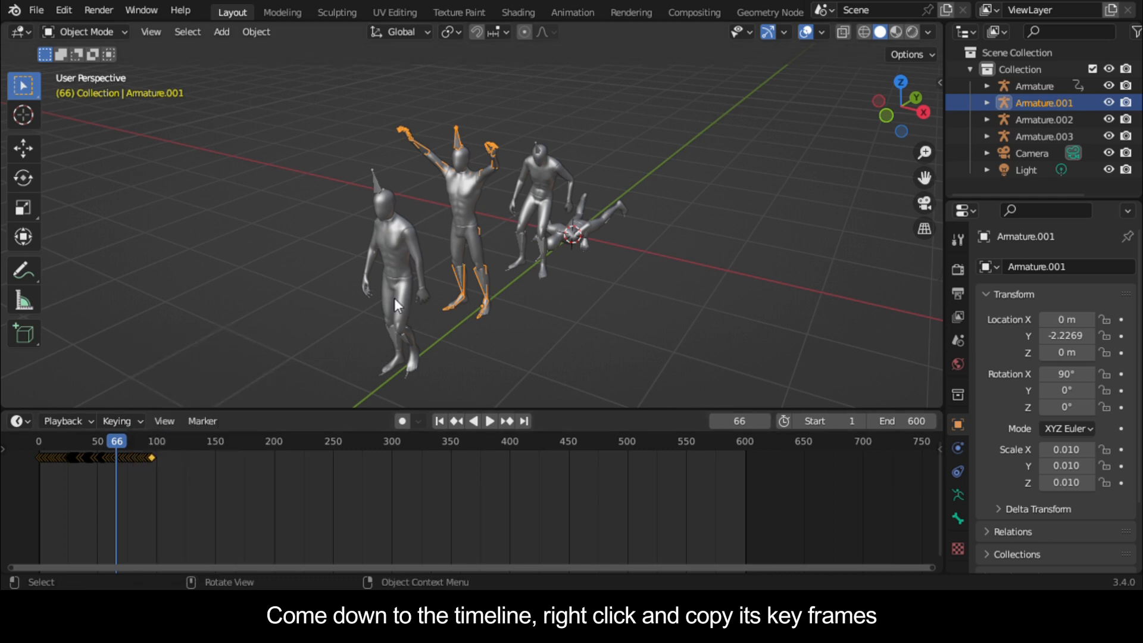
Step: Select Armature.002 at the origin, paste the copied keyframes at frame 364 after its existing ones, and play the added motion
left_click(541, 259)
scroll(560, 259, "up", 4)
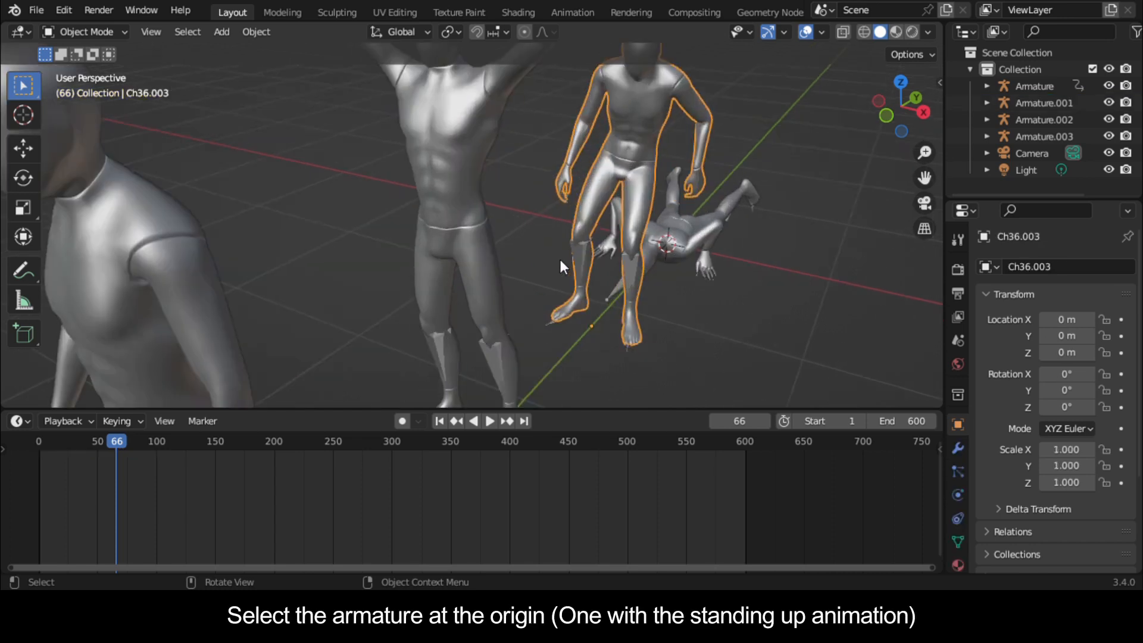
left_click(606, 301)
scroll(602, 326, "down", 4)
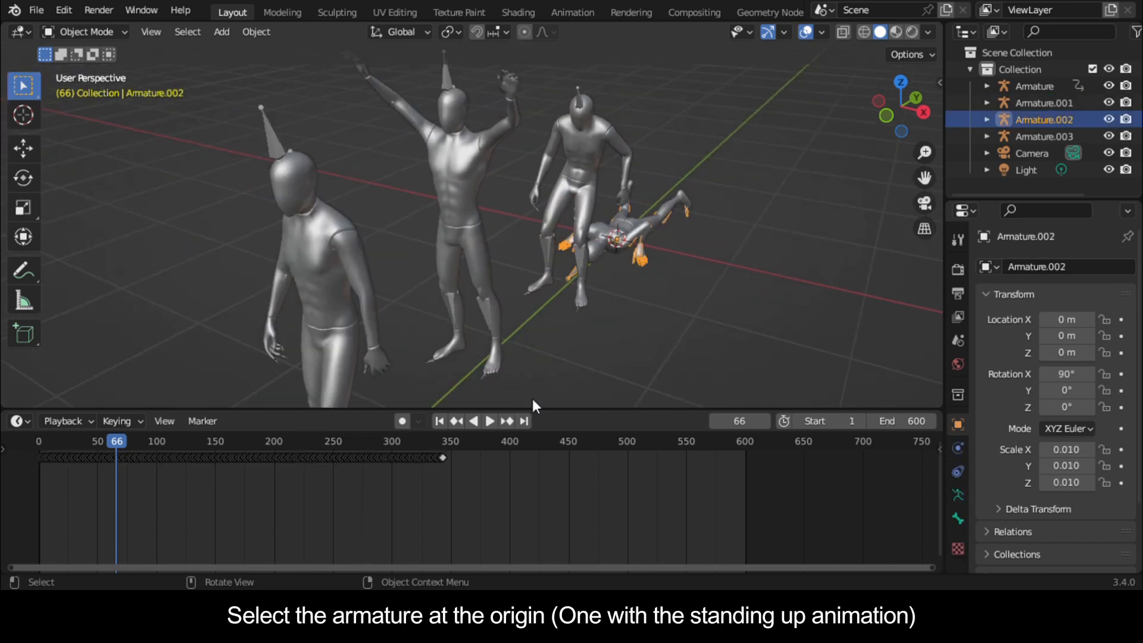
left_click(468, 449)
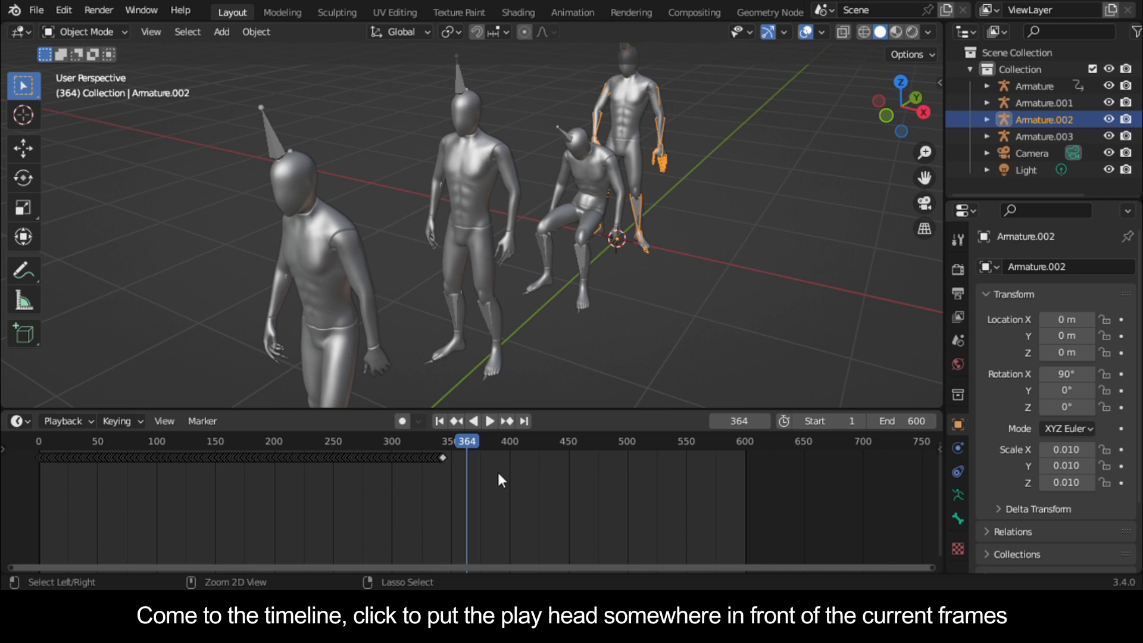
key("ctrl+v")
scroll(500, 464, "down", 2)
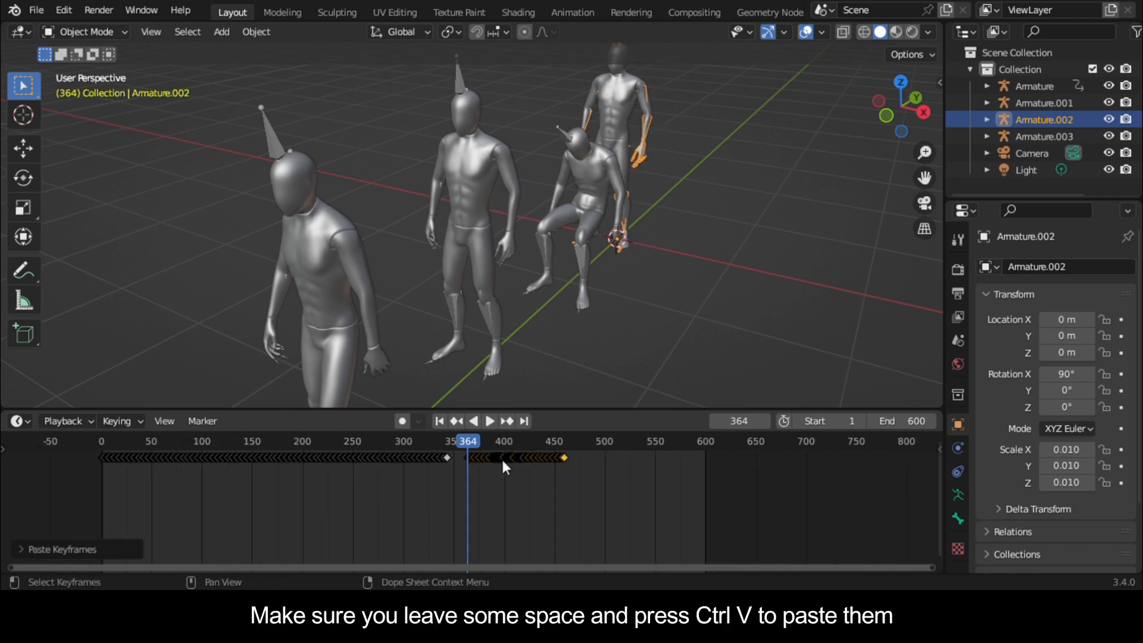
key("space")
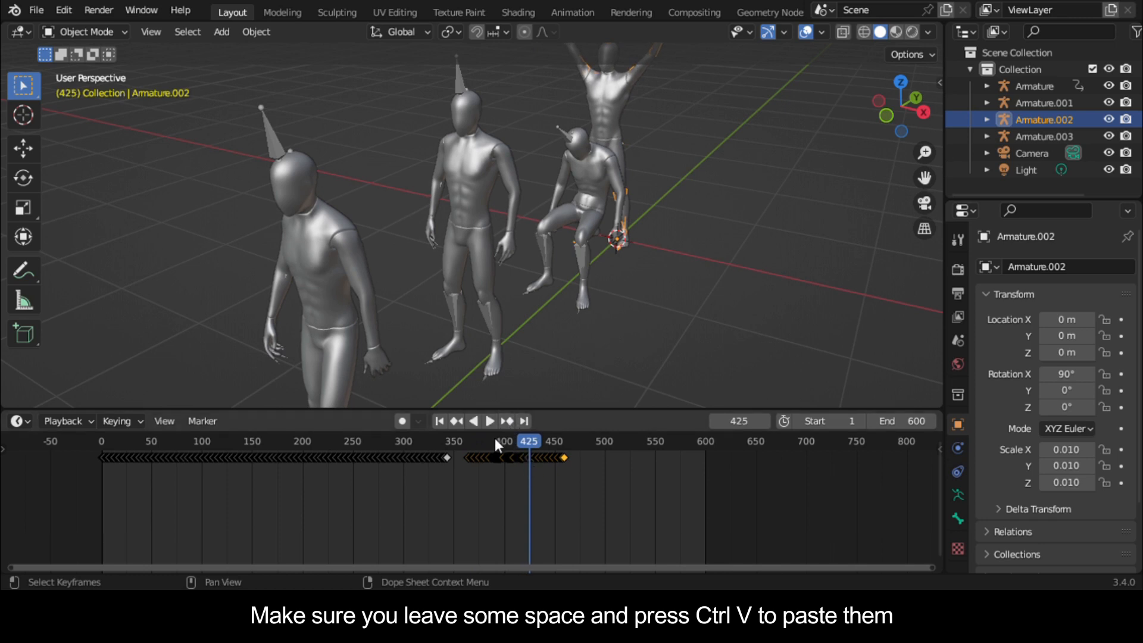
Step: Delete Armature.001 together with its character model Ch36.001
scroll(495, 259, "down", 4)
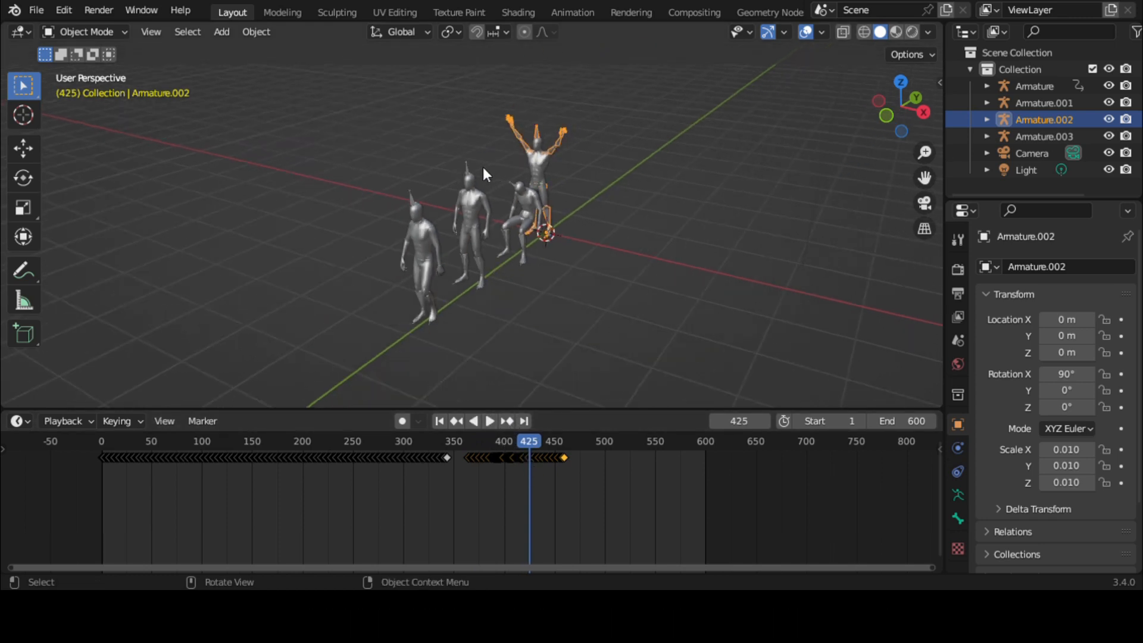
left_click(470, 161)
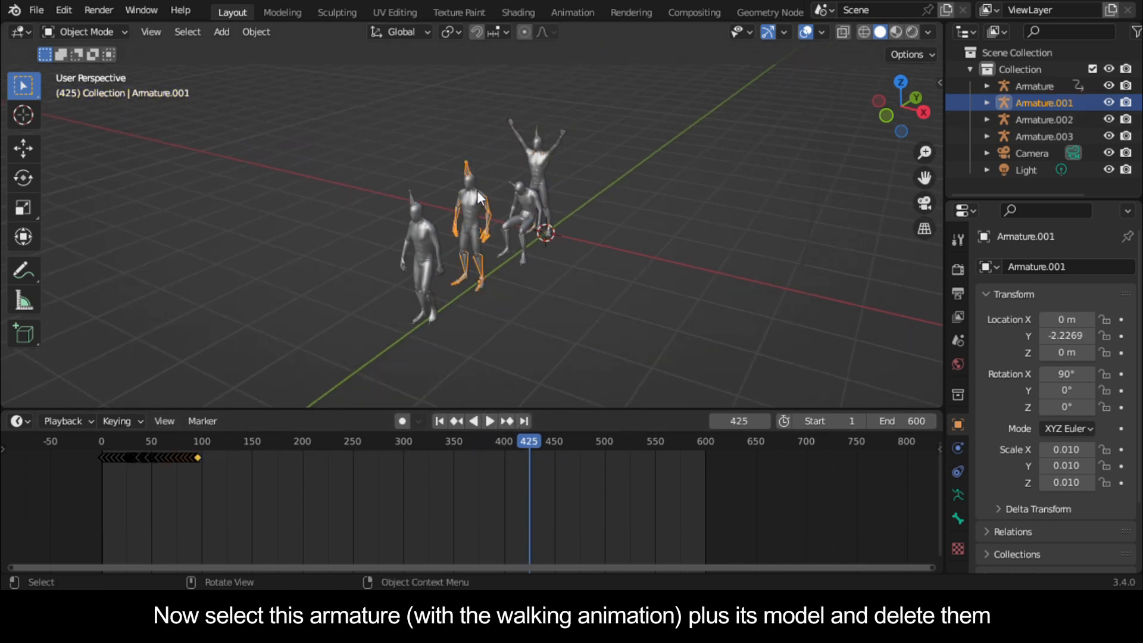
left_click(472, 184, "shift")
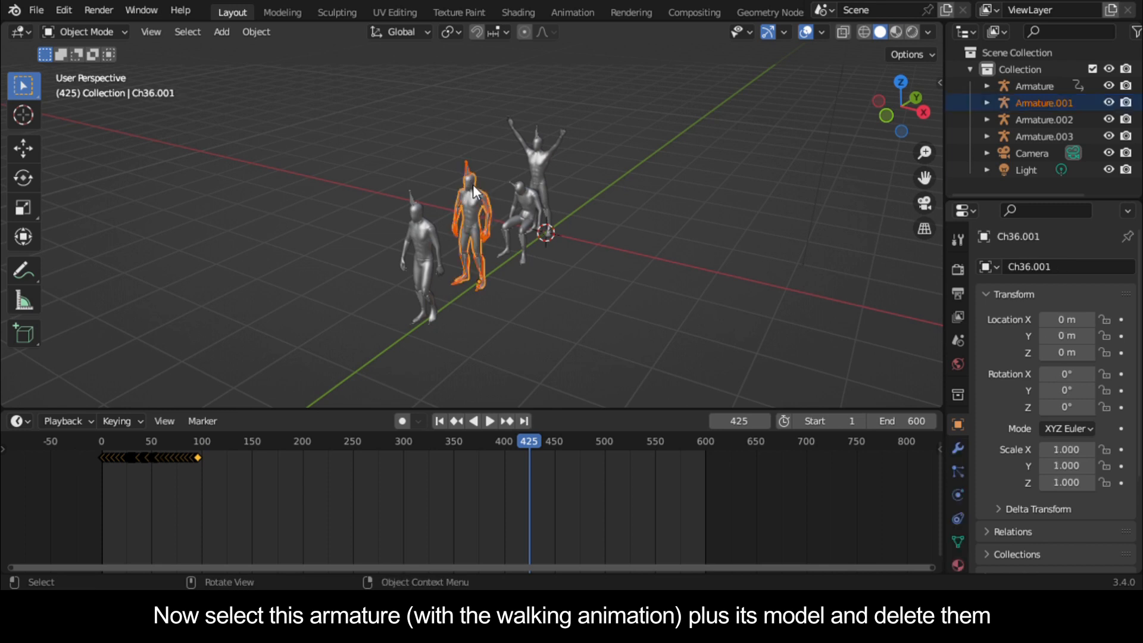
key("Delete")
scroll(509, 255, "up", 3)
scroll(515, 251, "down", 1)
scroll(532, 257, "down", 2)
scroll(506, 250, "up", 3)
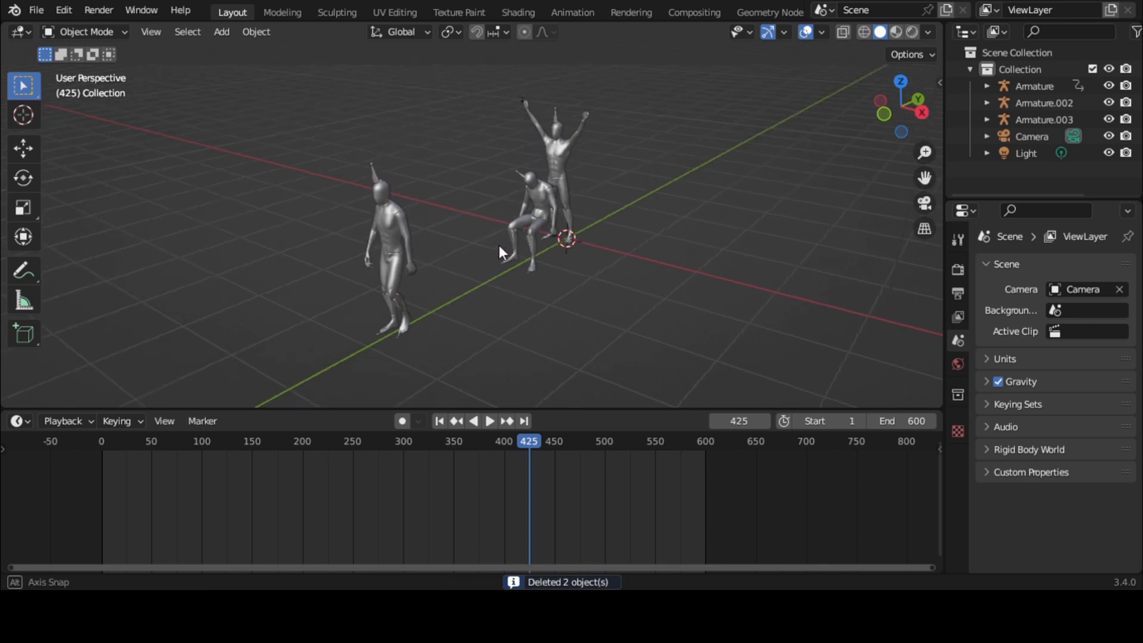
Step: Play the remaining figures from the start of the timeline, then select the foremost Armature and copy all its keyframes
left_click(99, 444)
key("space")
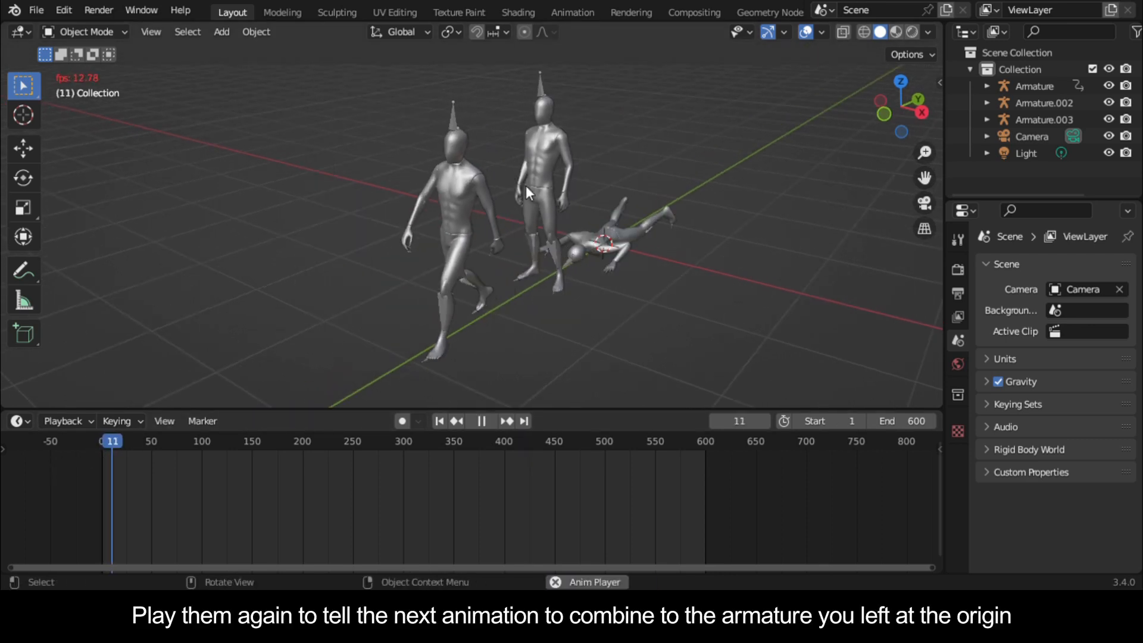
left_click(380, 127)
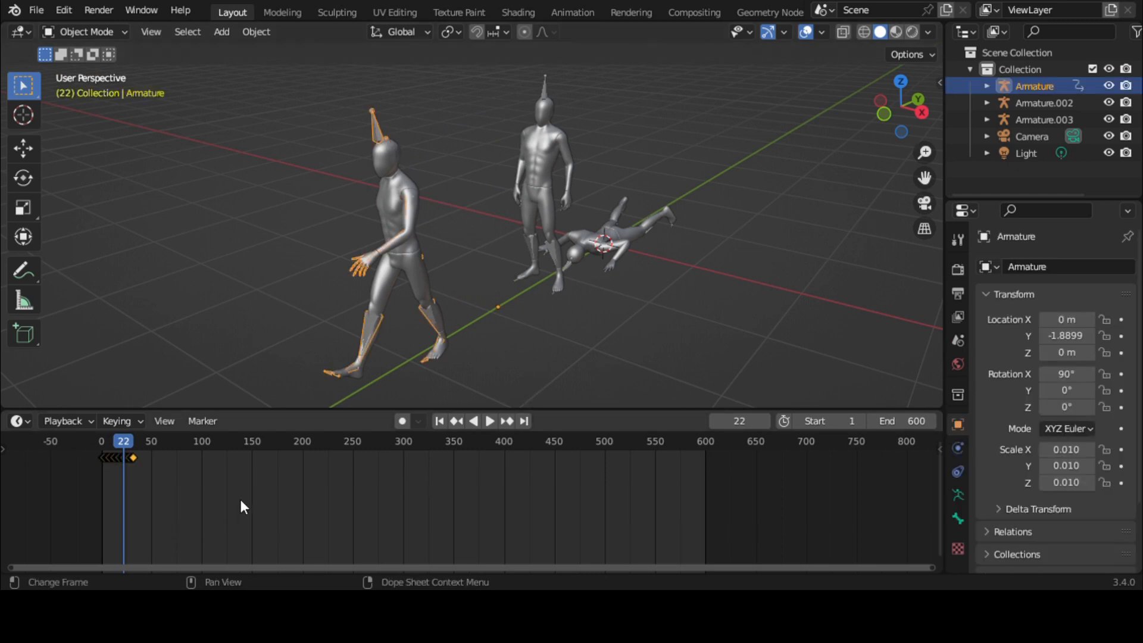
right_click(143, 458)
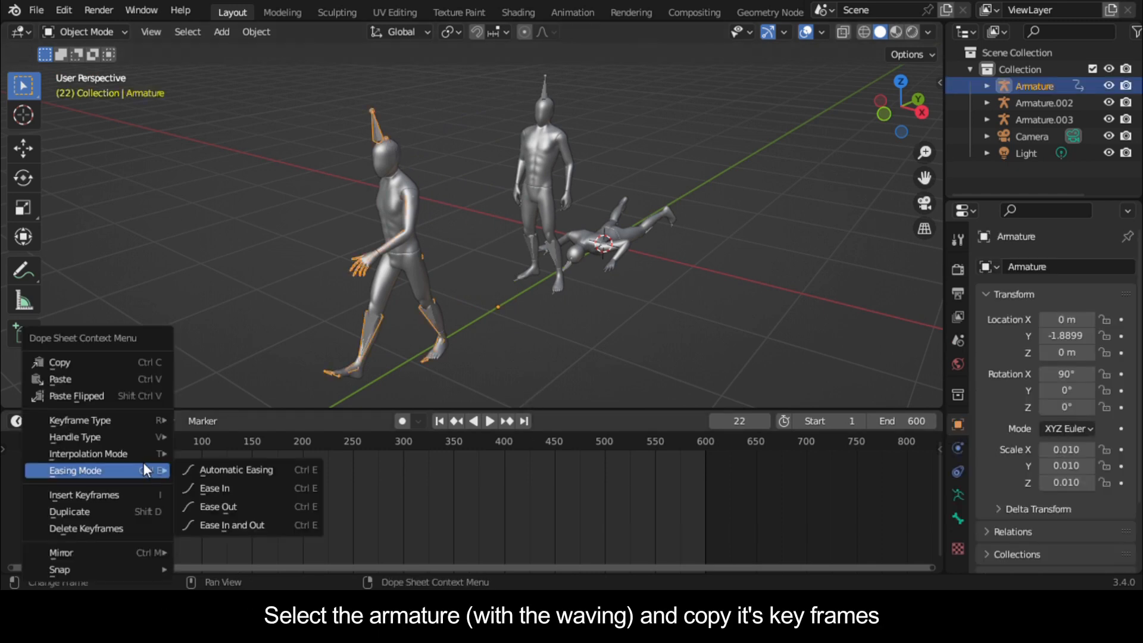
left_click(105, 357)
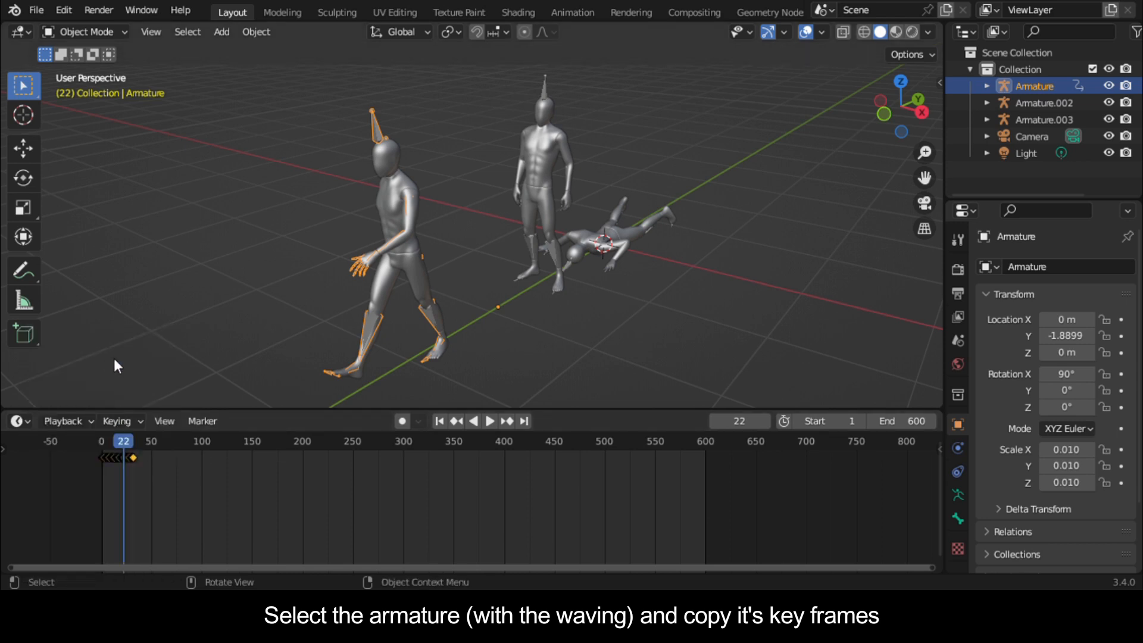
Step: Paste the copied keyframes onto Armature.002 at frame 475, leaving a gap after its second keyframe block
left_click(569, 266)
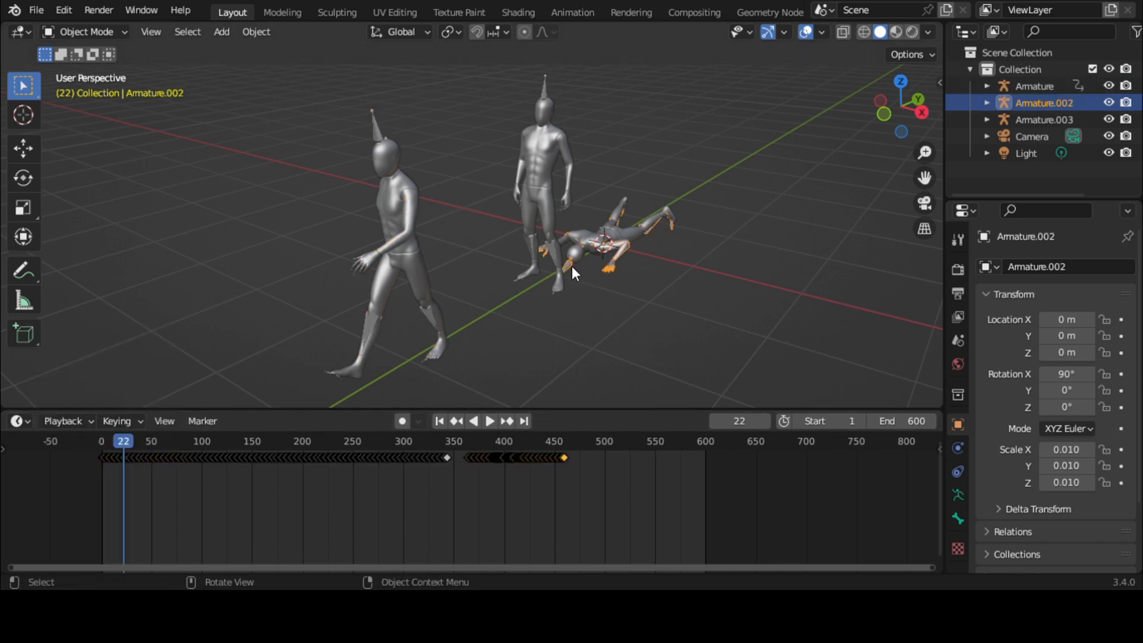
left_click(579, 451)
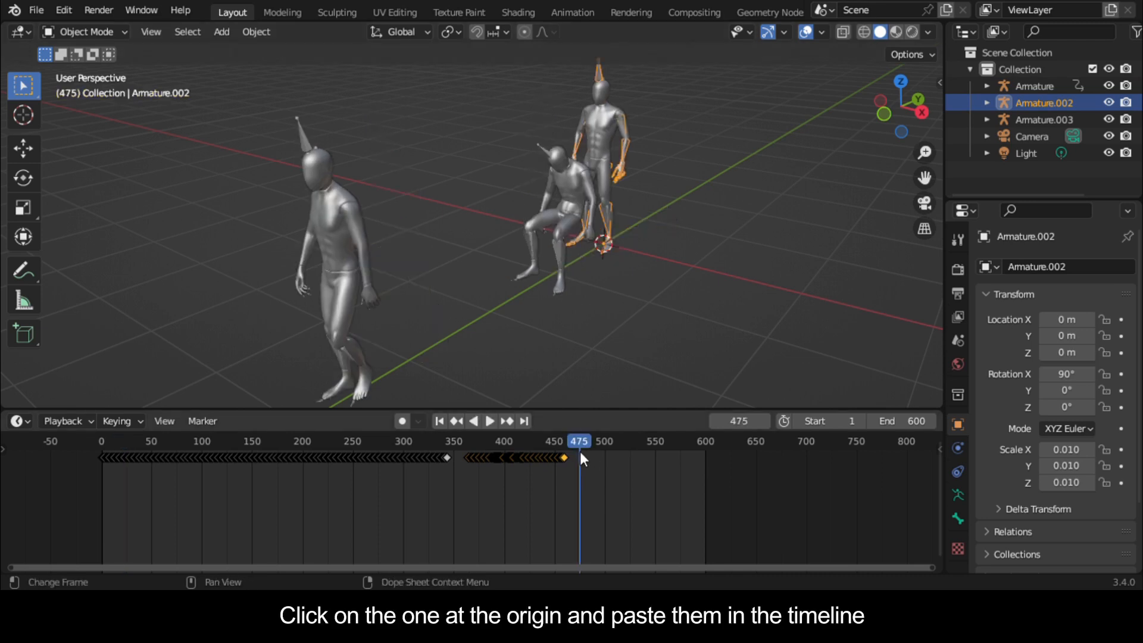
right_click(607, 469)
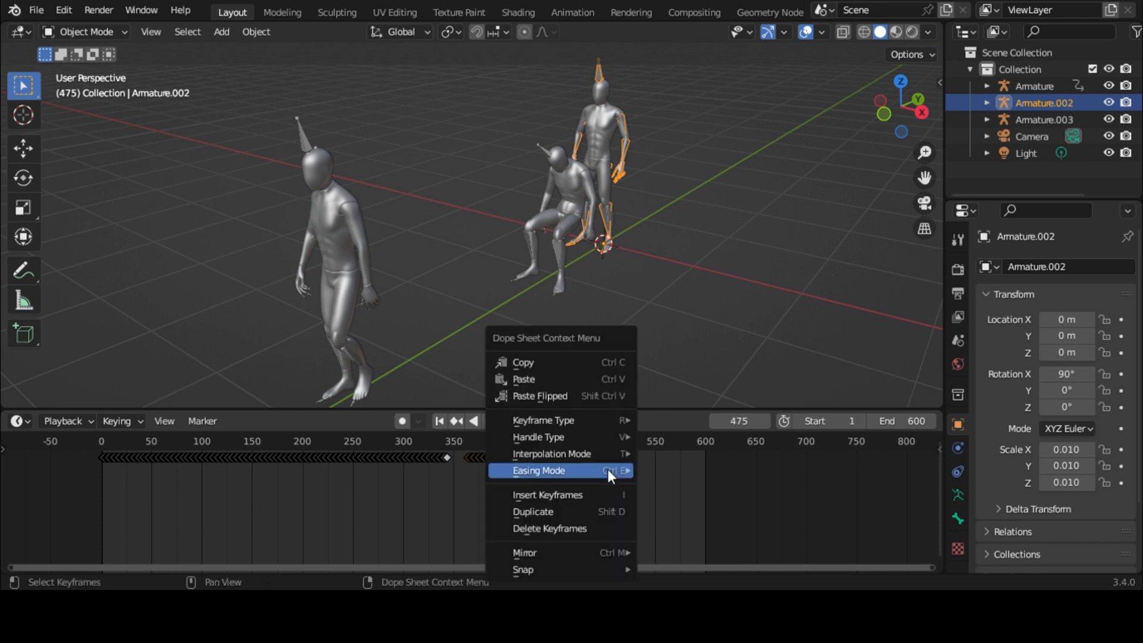
left_click(577, 379)
scroll(551, 496, "up", 2)
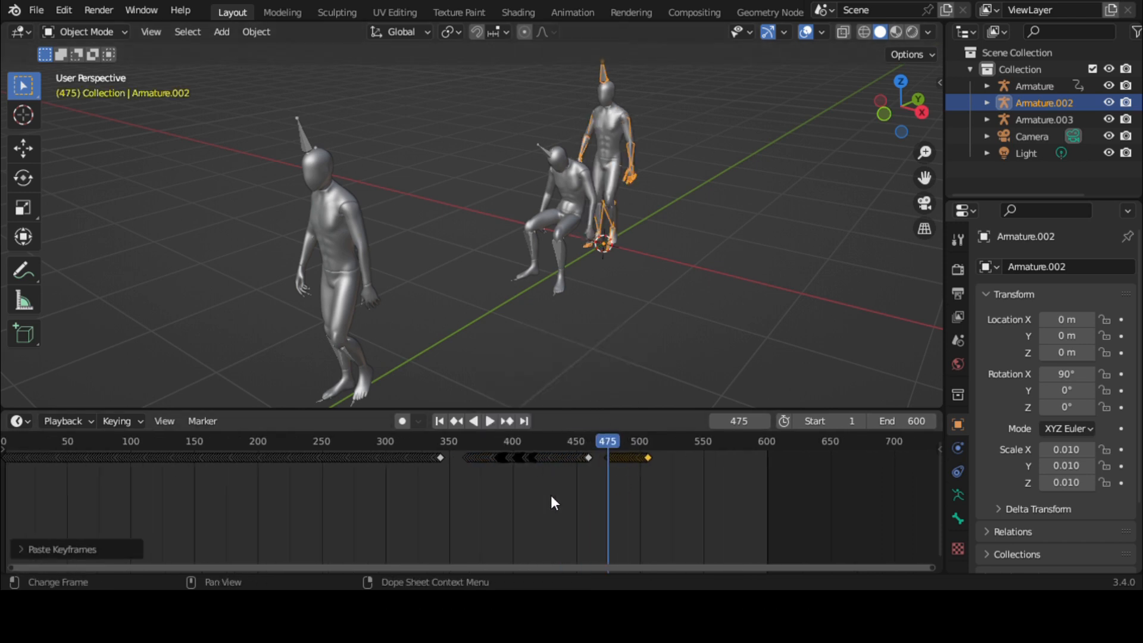
mouse_move(609, 445)
left_mouse_down()
mouse_move(648, 457)
mouse_move(525, 434)
mouse_move(598, 445)
left_mouse_up()
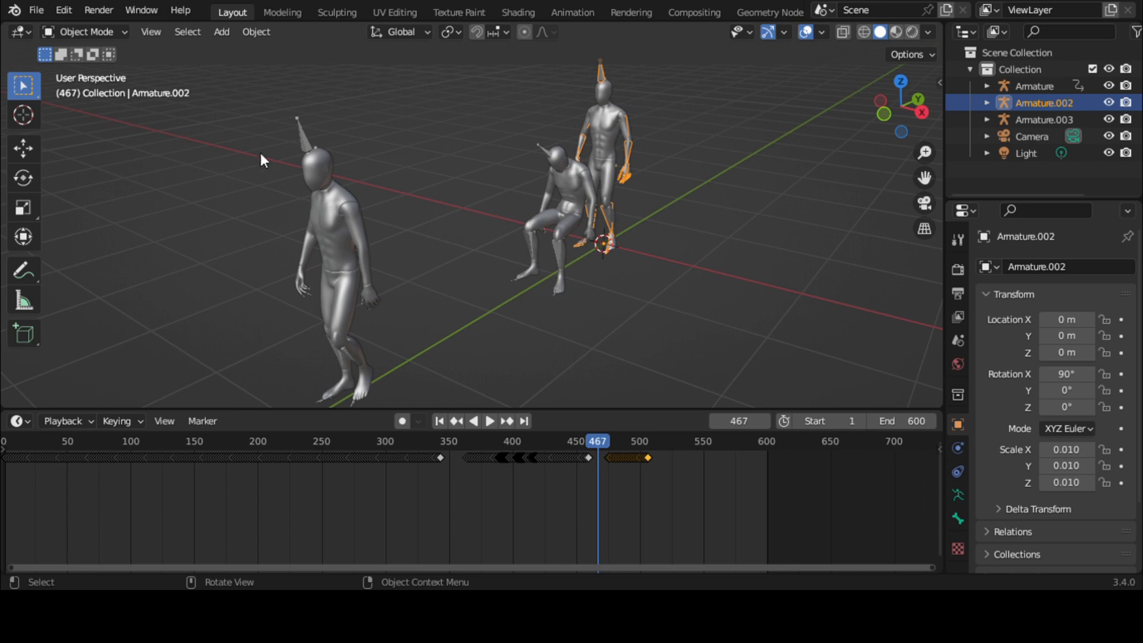
Step: Delete the foremost Armature together with its character model Ch36
left_click(301, 138)
left_click(326, 159, "shift")
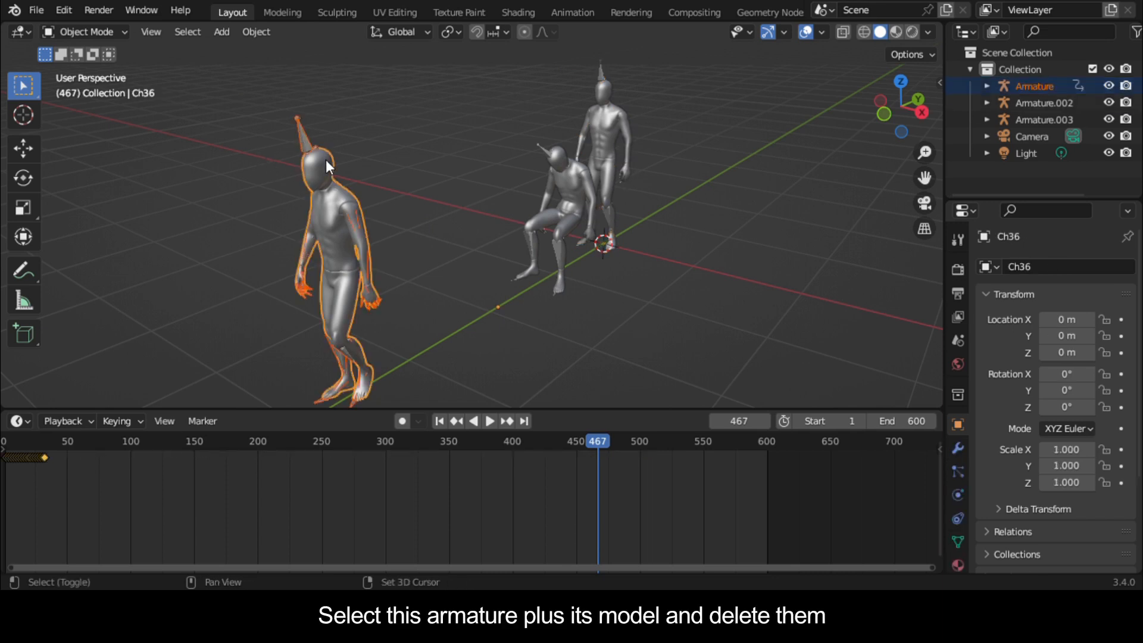
key("Delete")
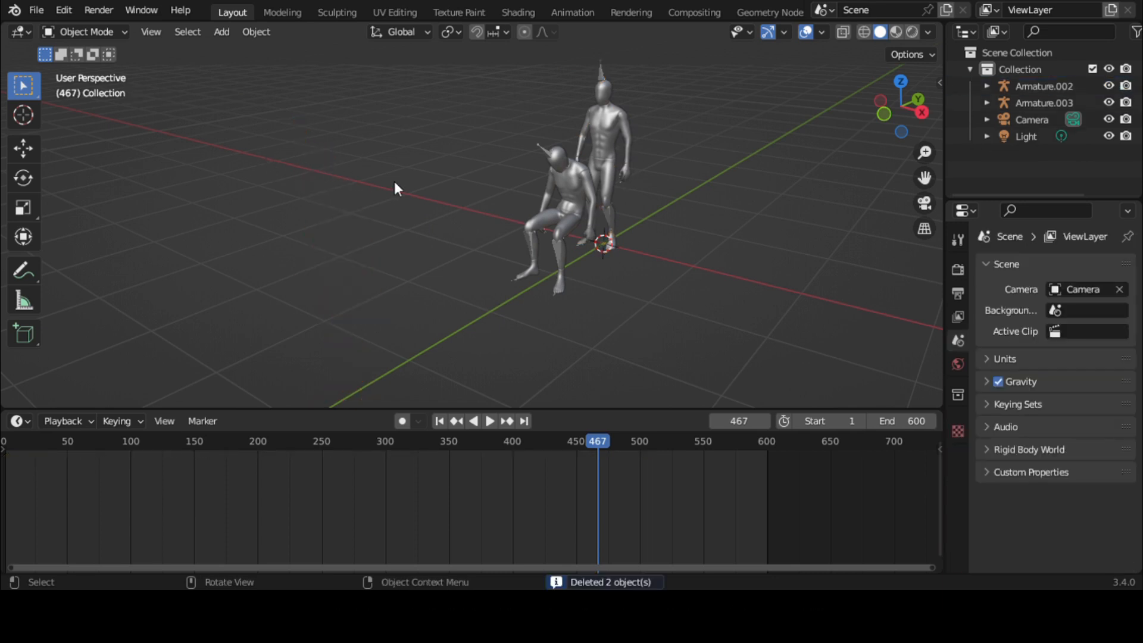
Step: Select the sitting figure's Armature.003 and copy all its keyframes from the timeline
left_click(558, 161)
left_click(543, 149)
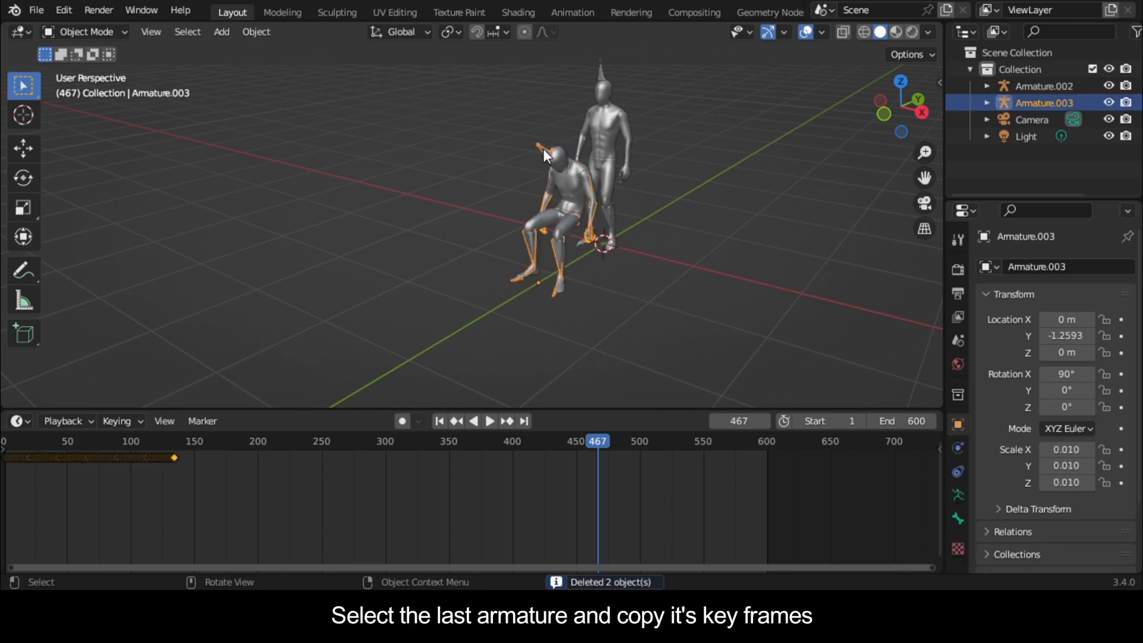
scroll(372, 466, "down", 3)
scroll(273, 490, "up", 2)
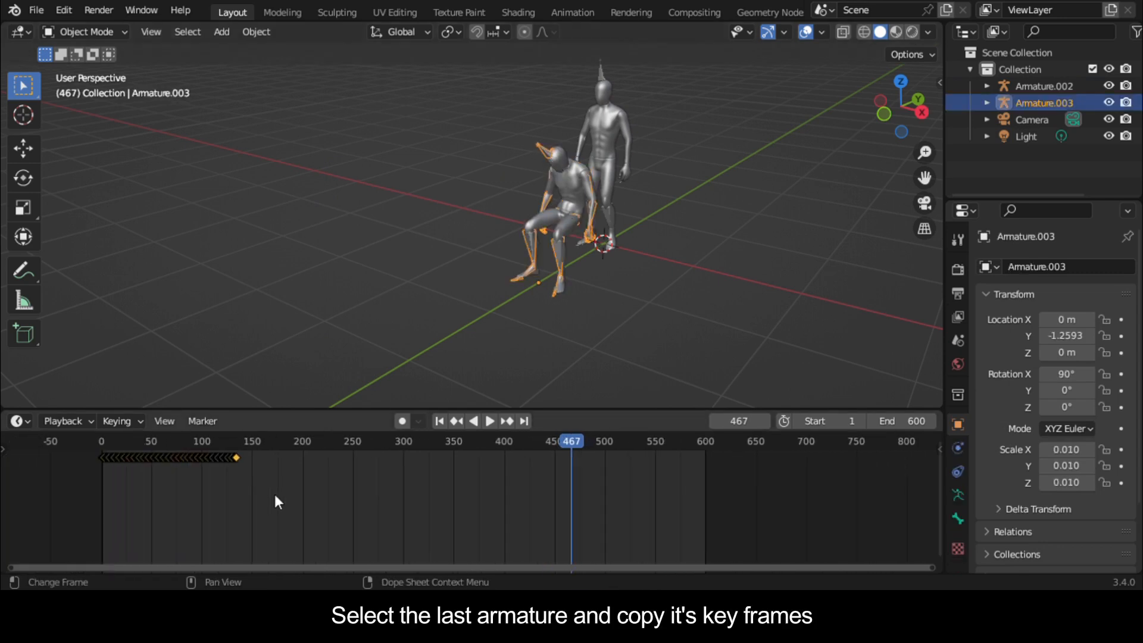
right_click(262, 482)
left_click(238, 362)
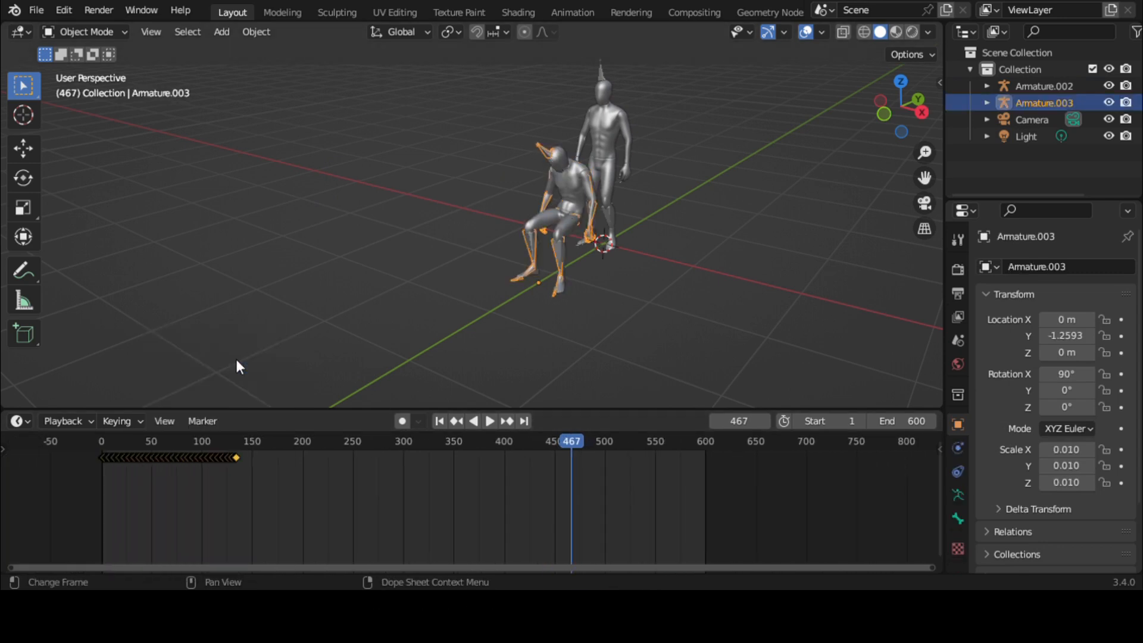
Step: Select Armature.002 at the origin and paste the copied keyframes at frame 523, after its third keyframe block
left_click(605, 70)
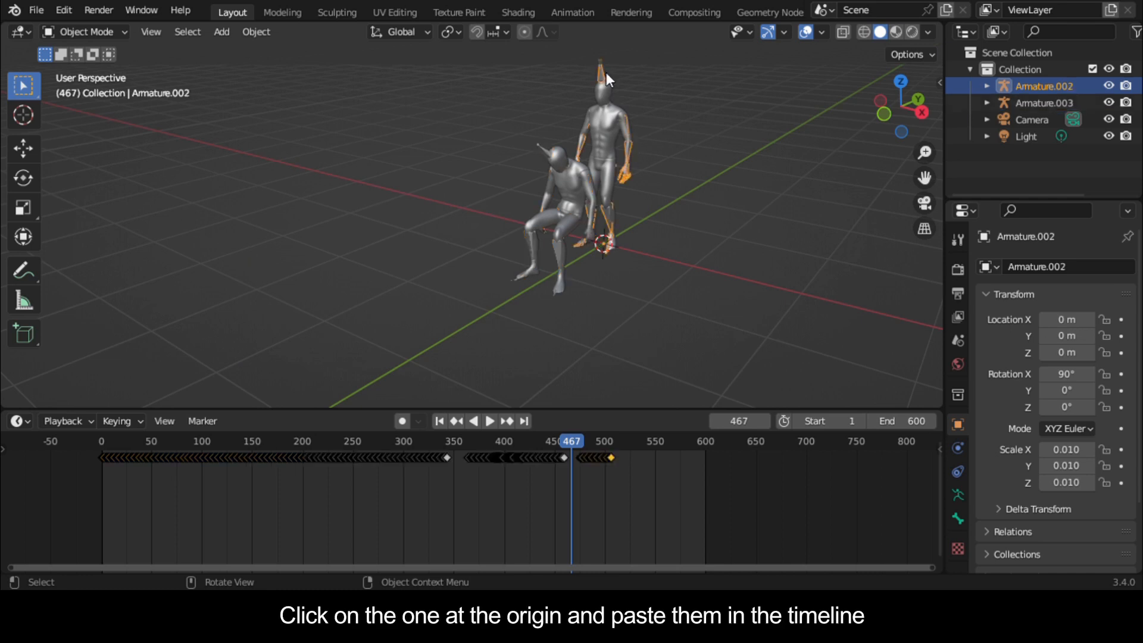
left_click(627, 445)
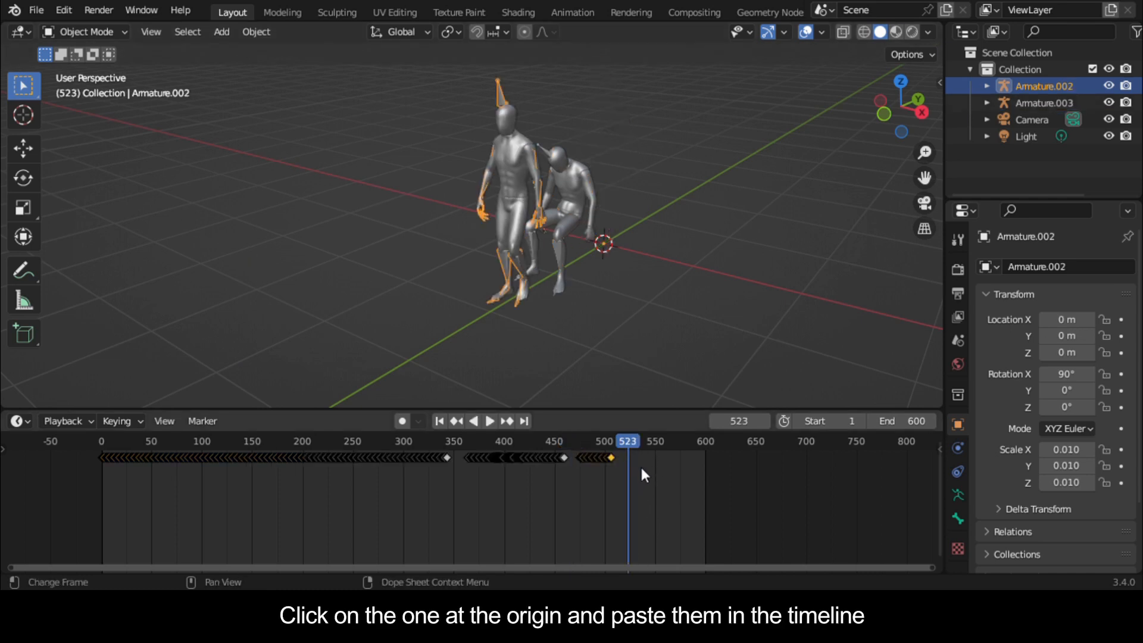
right_click(657, 501)
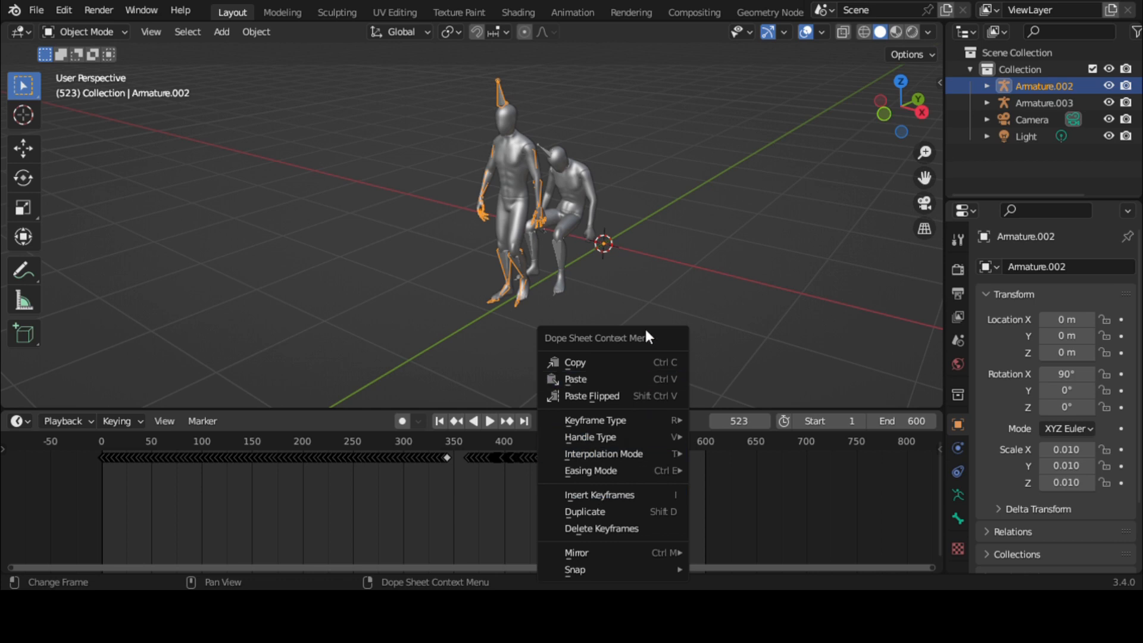
left_click(641, 375)
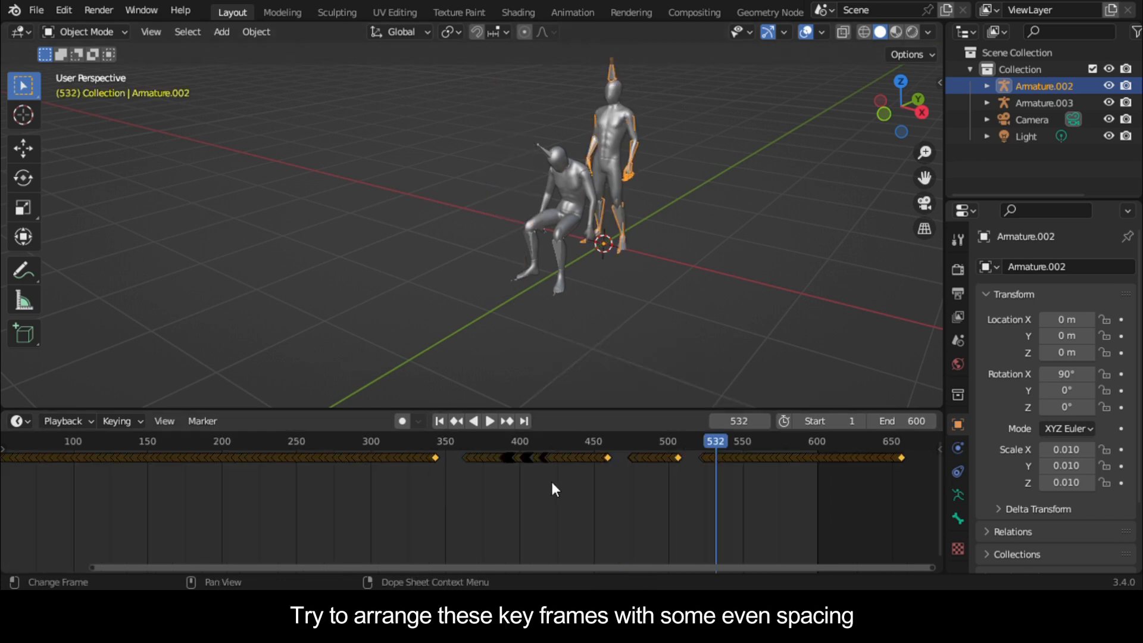
Step: Move Armature.002's second keyframe block about 9 frames earlier so it starts near frame 355
scroll(551, 481, "down", 3)
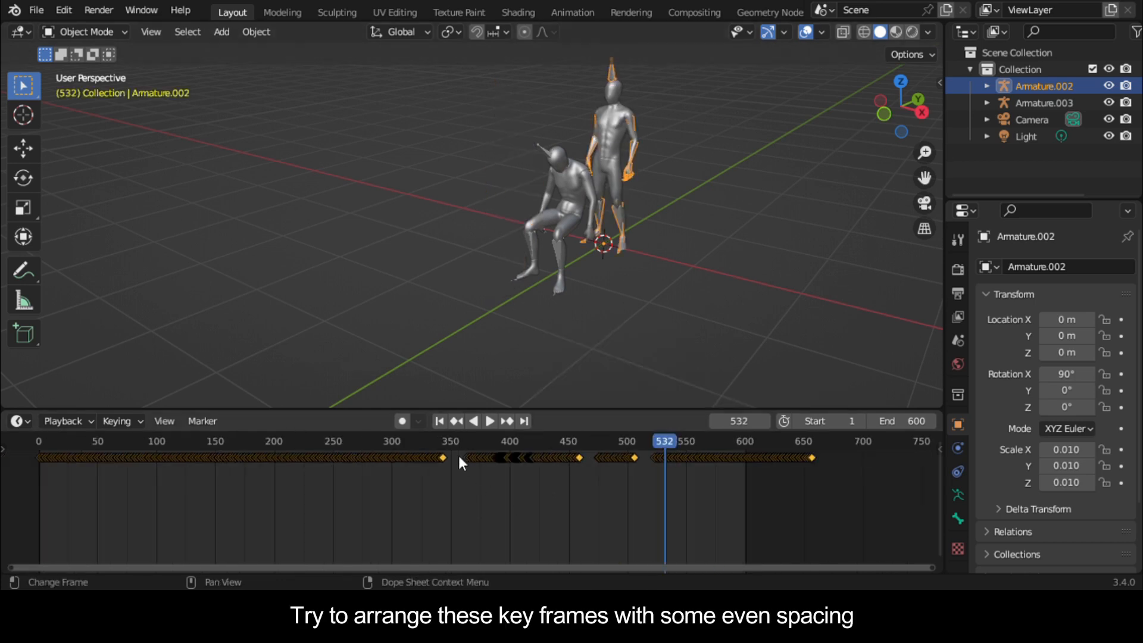
left_click_drag(633, 498, 583, 501)
key("g")
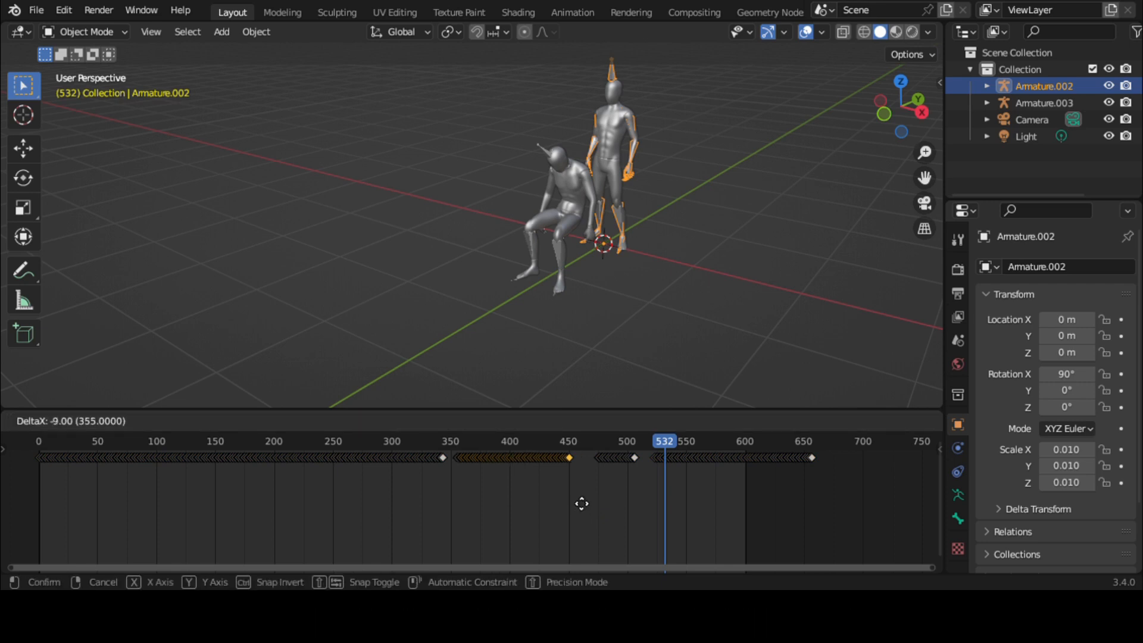
left_click(580, 503)
key("Down")
Step: Move Armature.002's short third keyframe block about 10 frames earlier, closer to the second block
left_click_drag(589, 455, 607, 476)
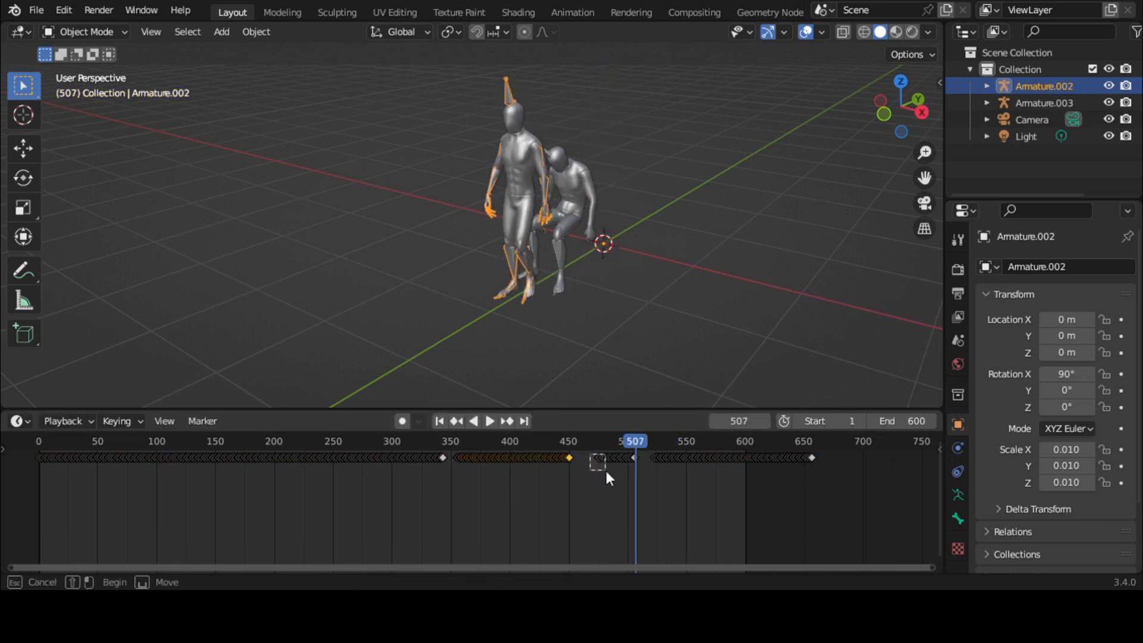
key("g")
left_click(637, 498)
Step: Move Armature.002's last keyframe block earlier to start near frame 510 and set the scene's end frame to 650
key("b")
left_click_drag(655, 466, 858, 523)
key("g")
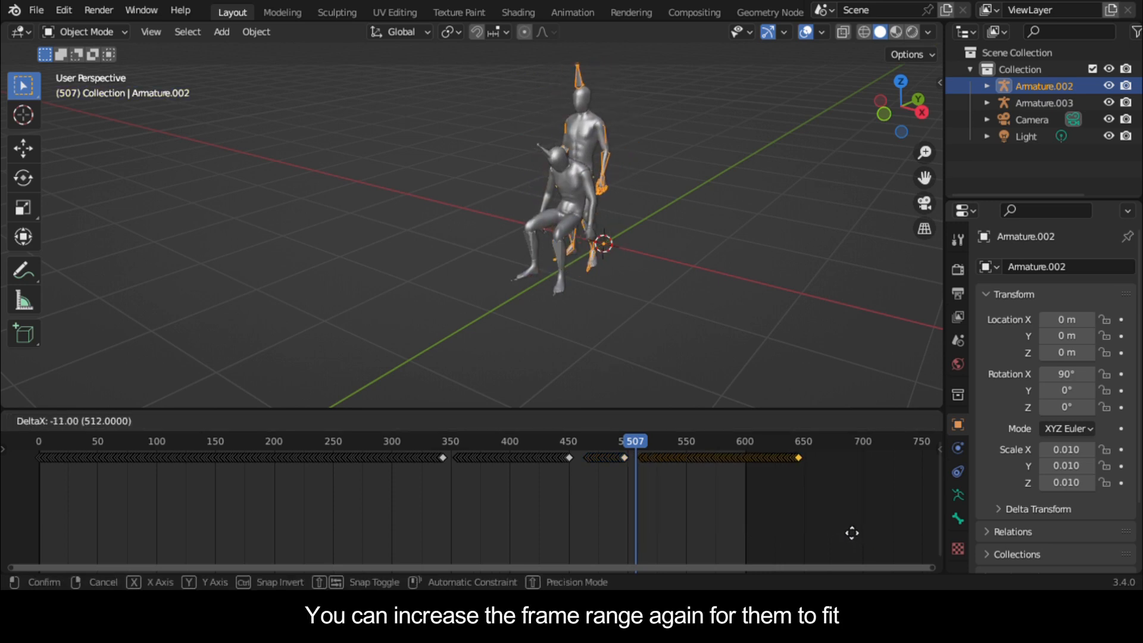
left_click(848, 532)
scroll(833, 515, "down", 2)
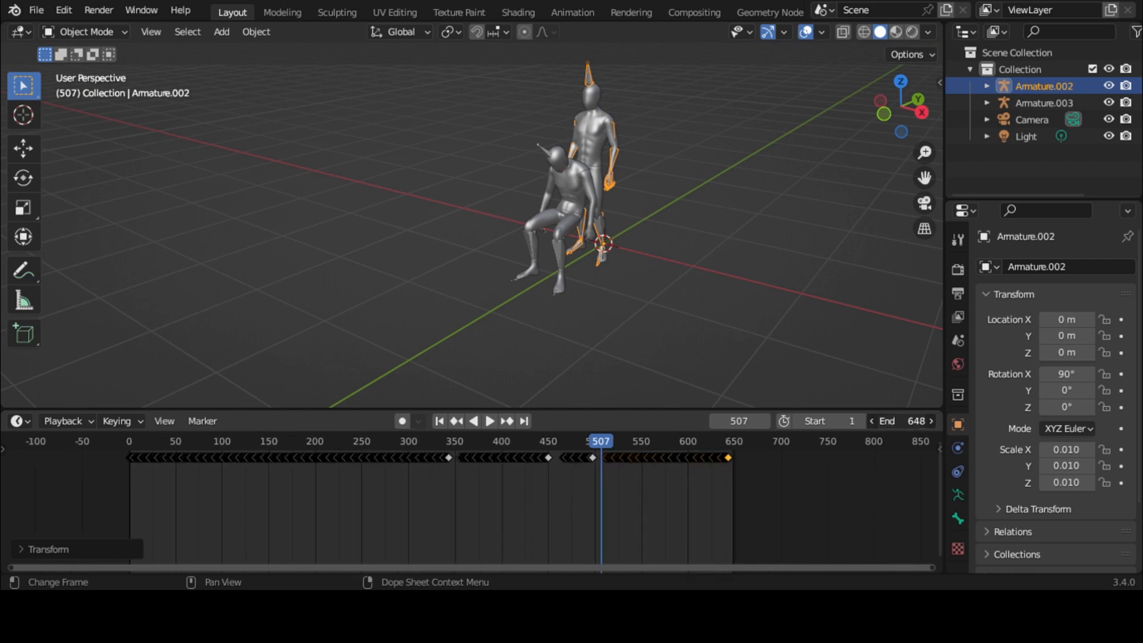
scroll(401, 497, "up", 3)
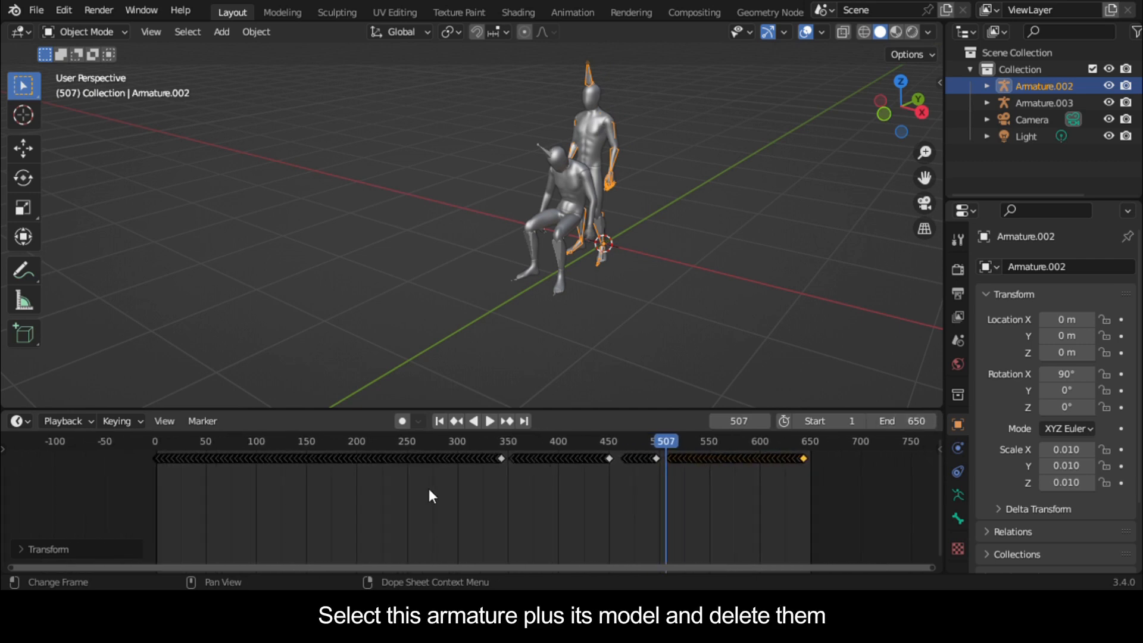
Step: Delete the sitting figure's Armature.003 together with its character model
left_click(551, 156)
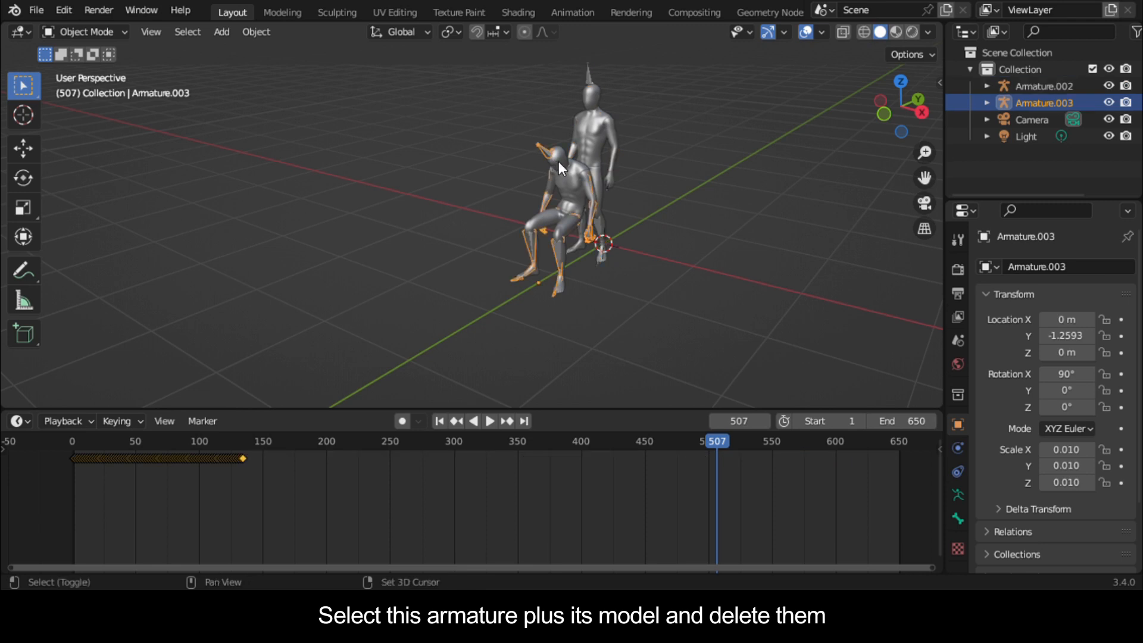
left_click(558, 162, "shift")
key("Delete")
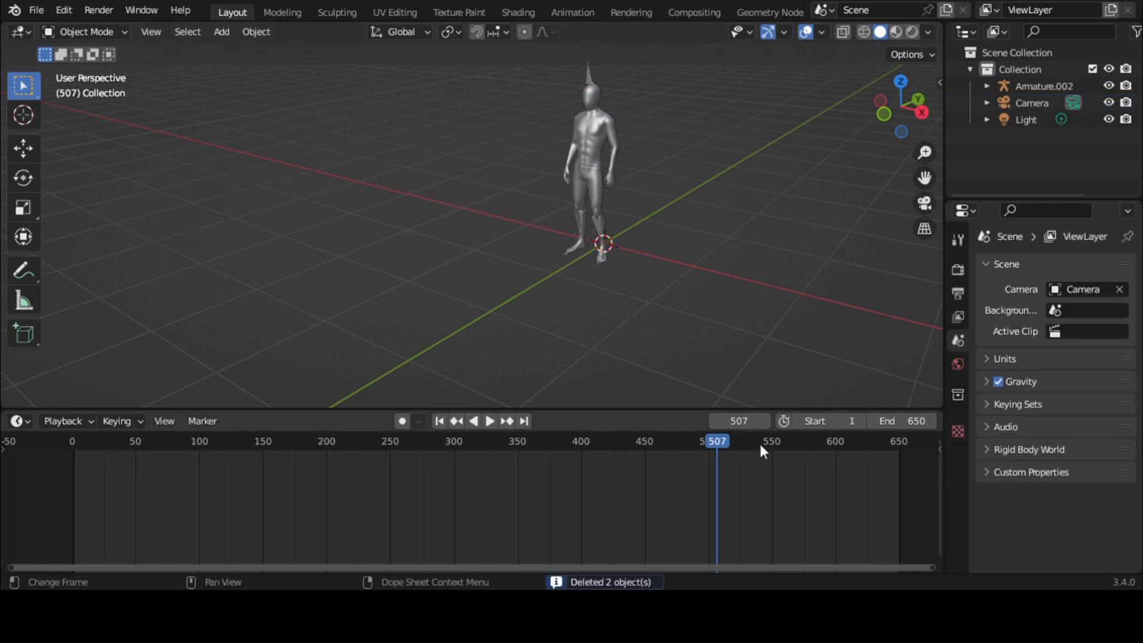
Step: Play back the joined sequence on Armature.002 to check how the animations follow one another
left_click_drag(764, 451, 163, 438)
key("space")
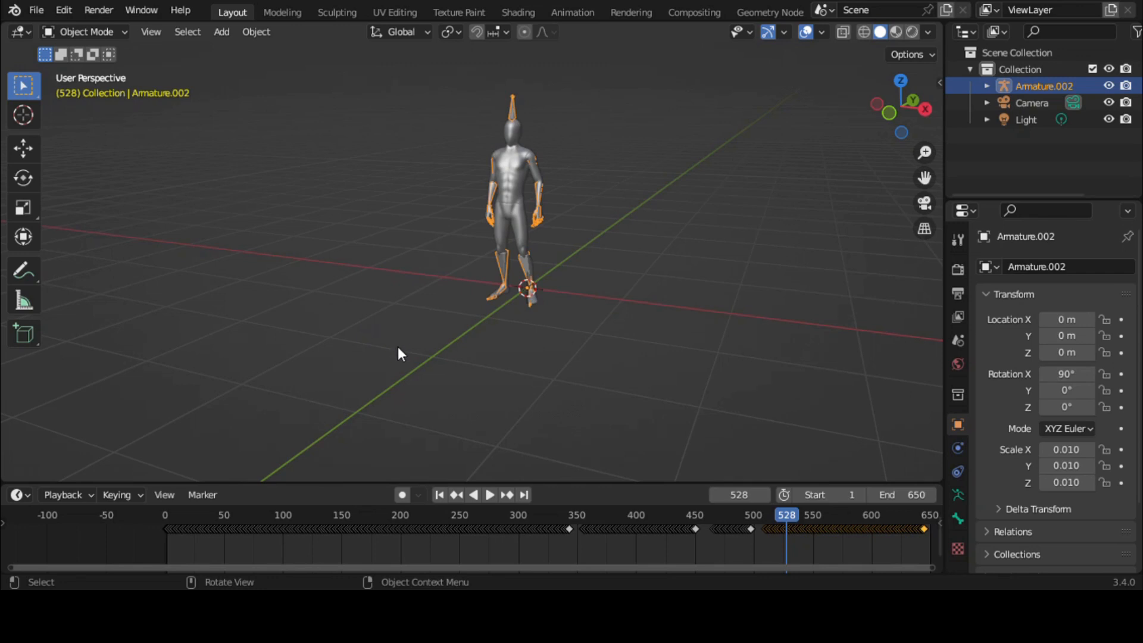
key("space")
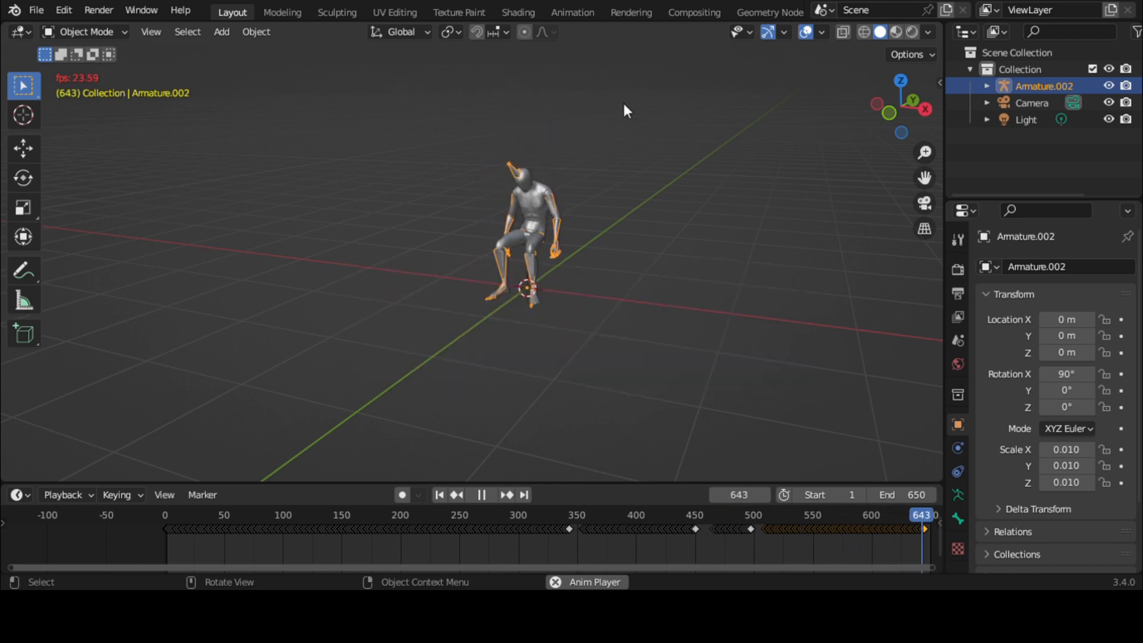
Step: Switch the timeline area to the Graph Editor and select the Z Location curve of mixamorig1:Hips
left_click(18, 330)
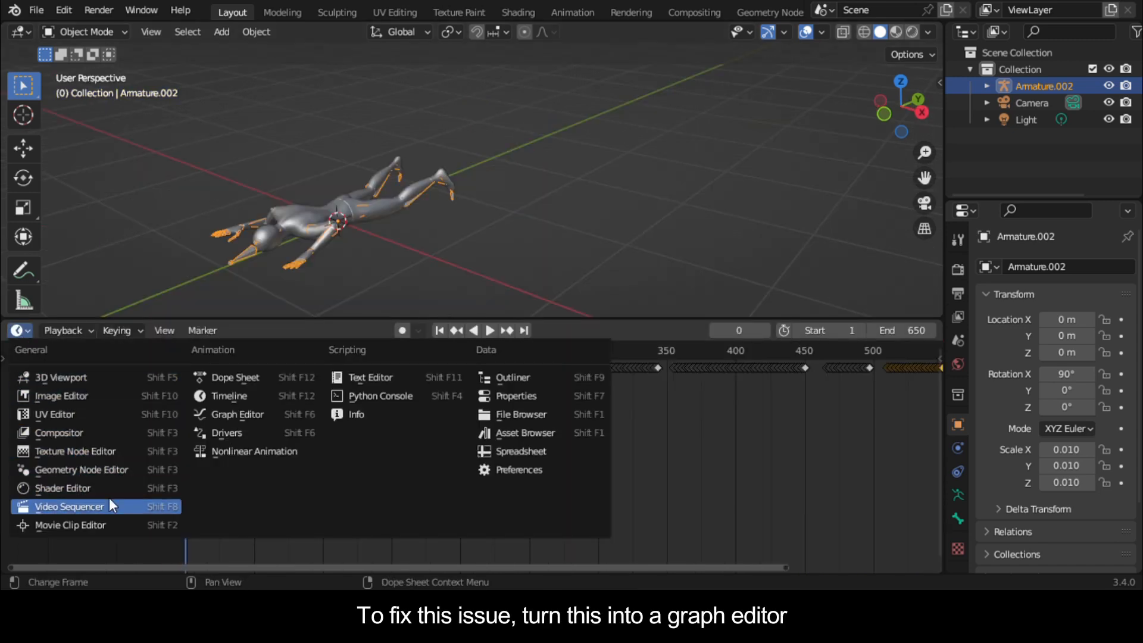
left_click(251, 415)
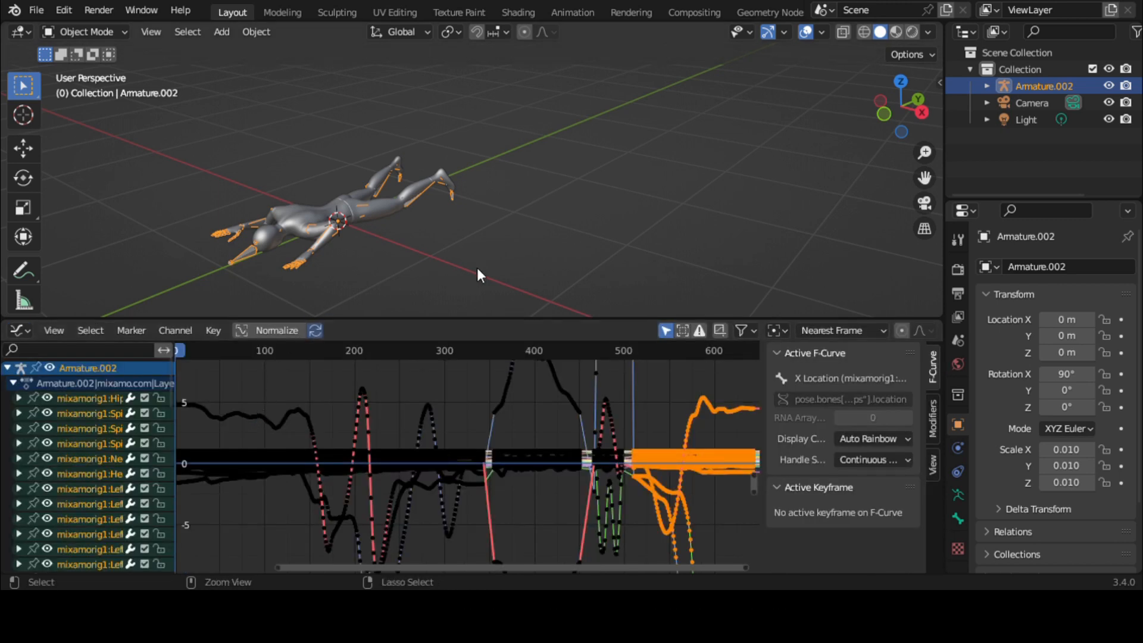
left_click(19, 397)
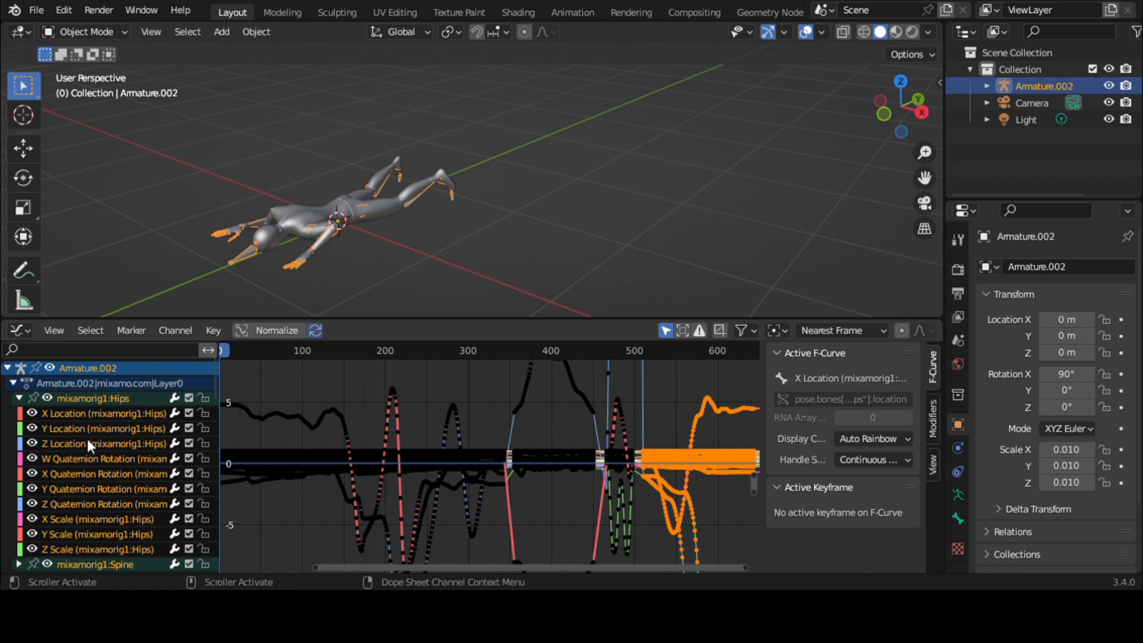
left_click(111, 444)
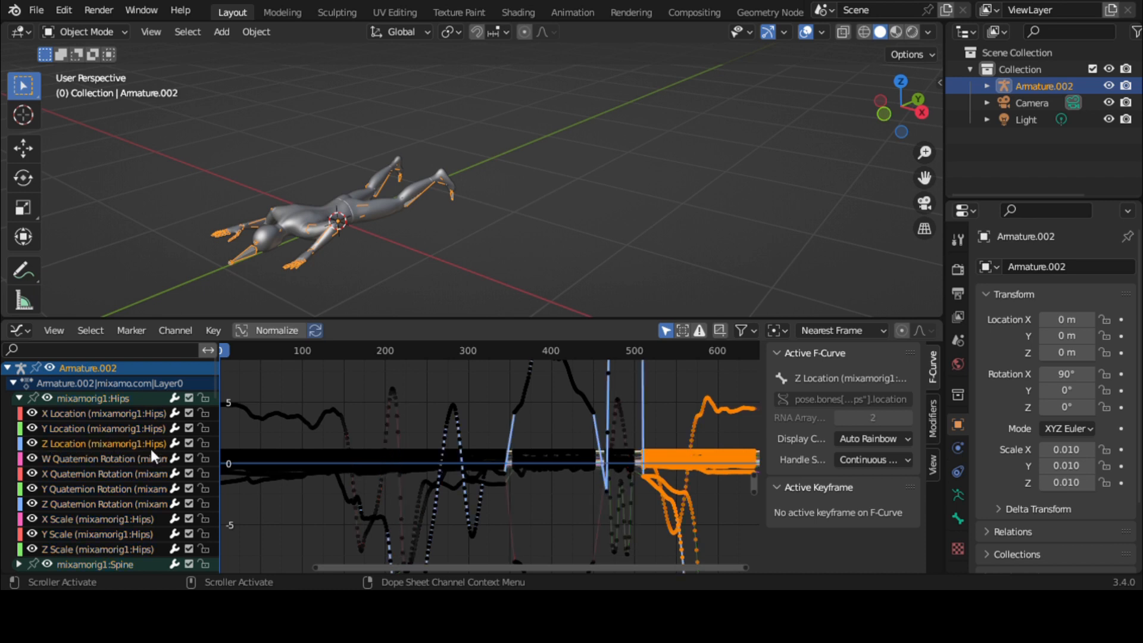
Step: Hide all unselected curves in the graph so only the Hips Z Location curve is displayed
scroll(407, 432, "down", 2)
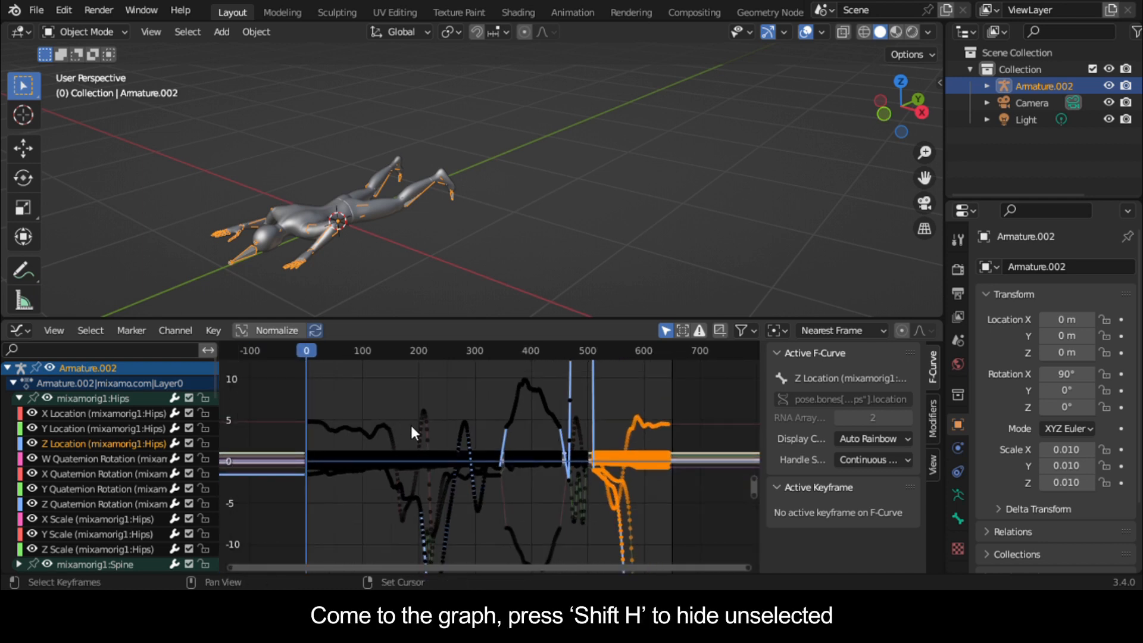
key("shift+h")
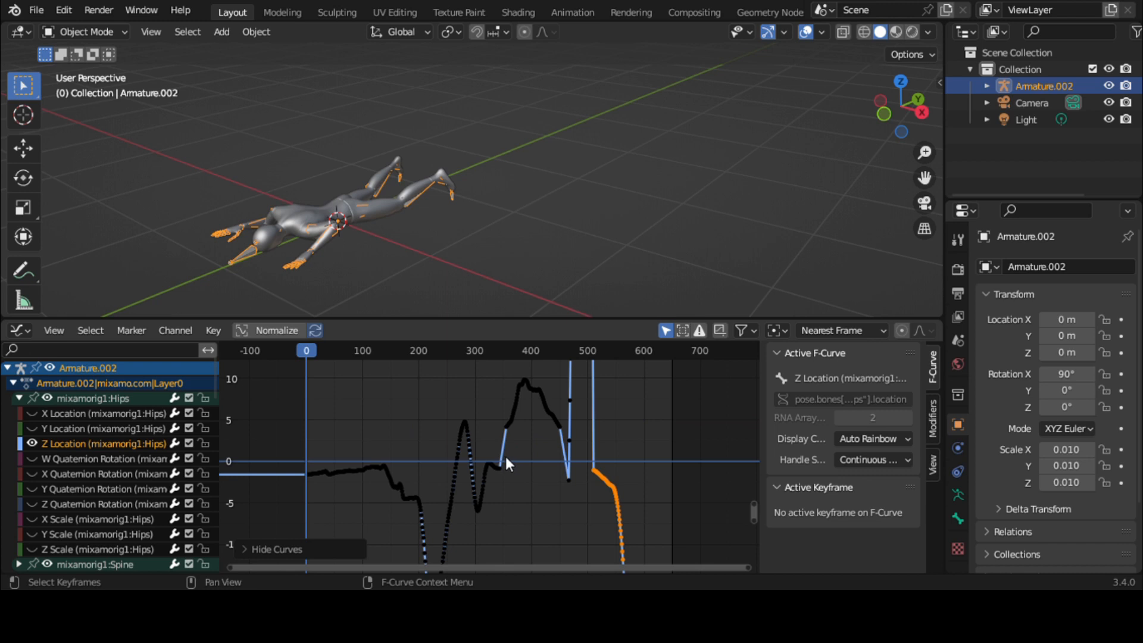
left_click(247, 549)
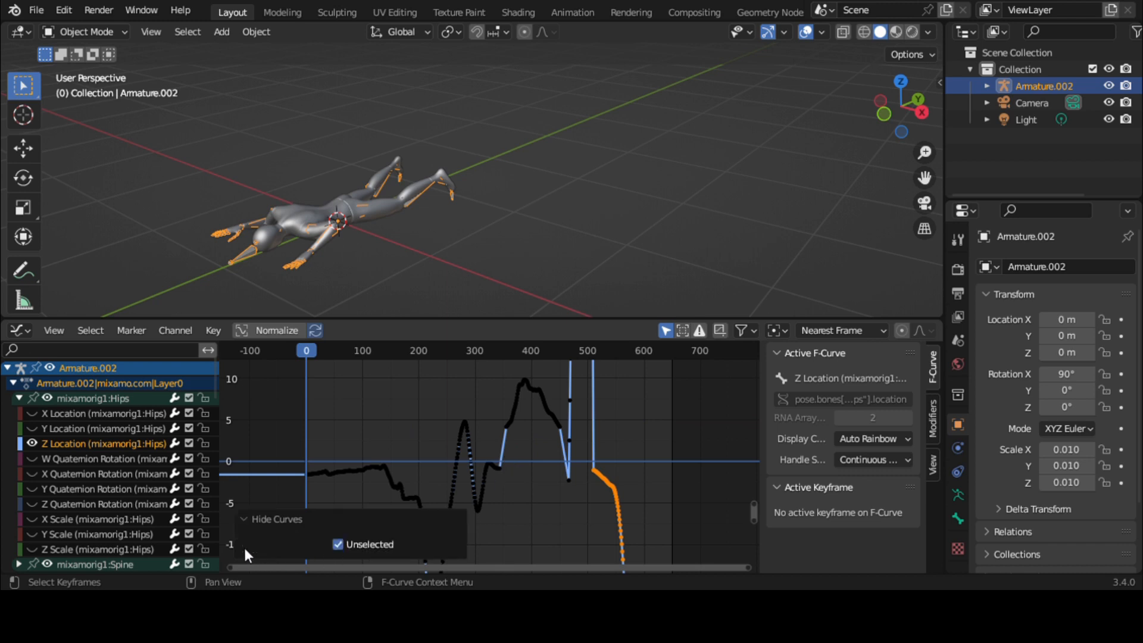
left_click(250, 522)
Step: Raise the selected last keyframe block of the Hips Z Location curve about 80 units along the Y axis
scroll(557, 488, "down", 6)
scroll(557, 484, "down", 5)
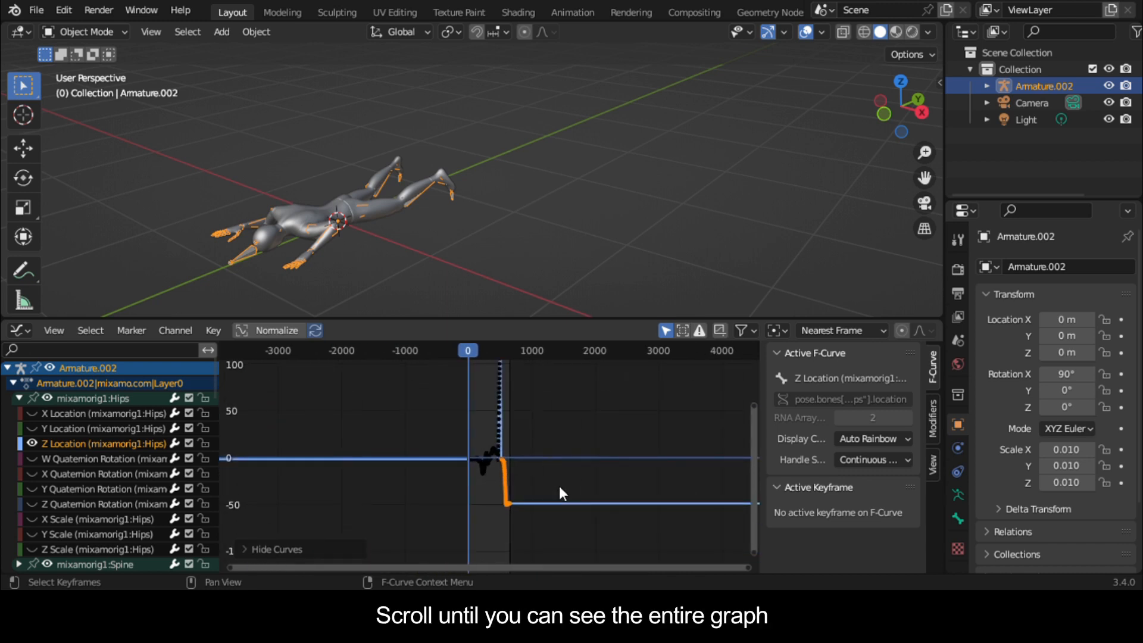
scroll(558, 488, "up", 4)
scroll(540, 484, "up", 13)
scroll(551, 480, "down", 12)
middle_click_drag(539, 458, 541, 451)
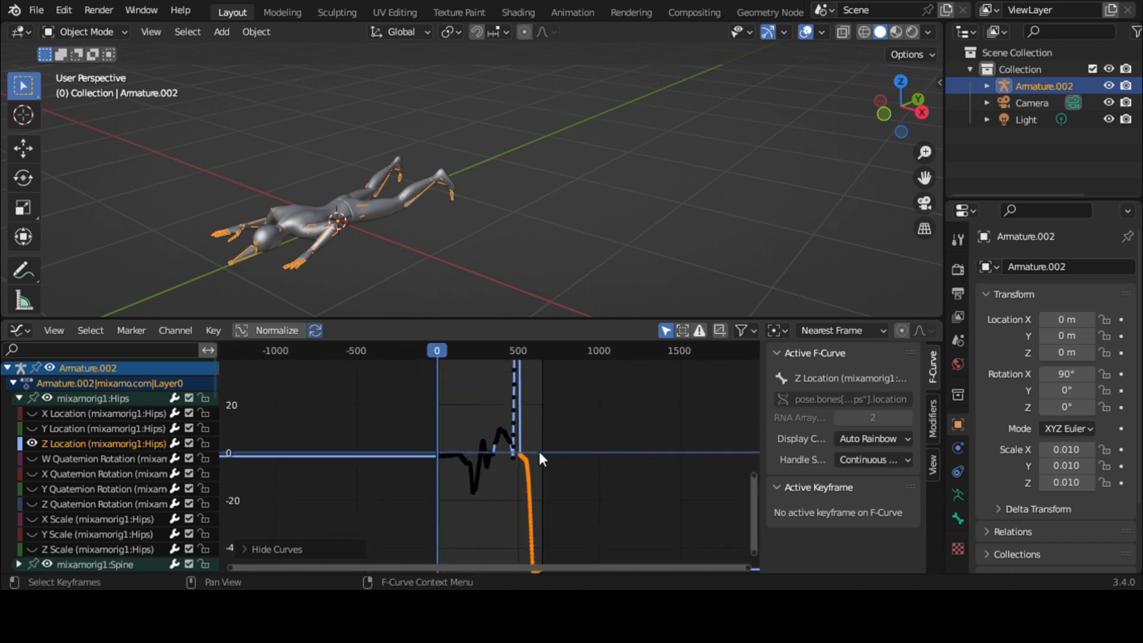
scroll(540, 450, "up", 8)
scroll(688, 440, "down", 15)
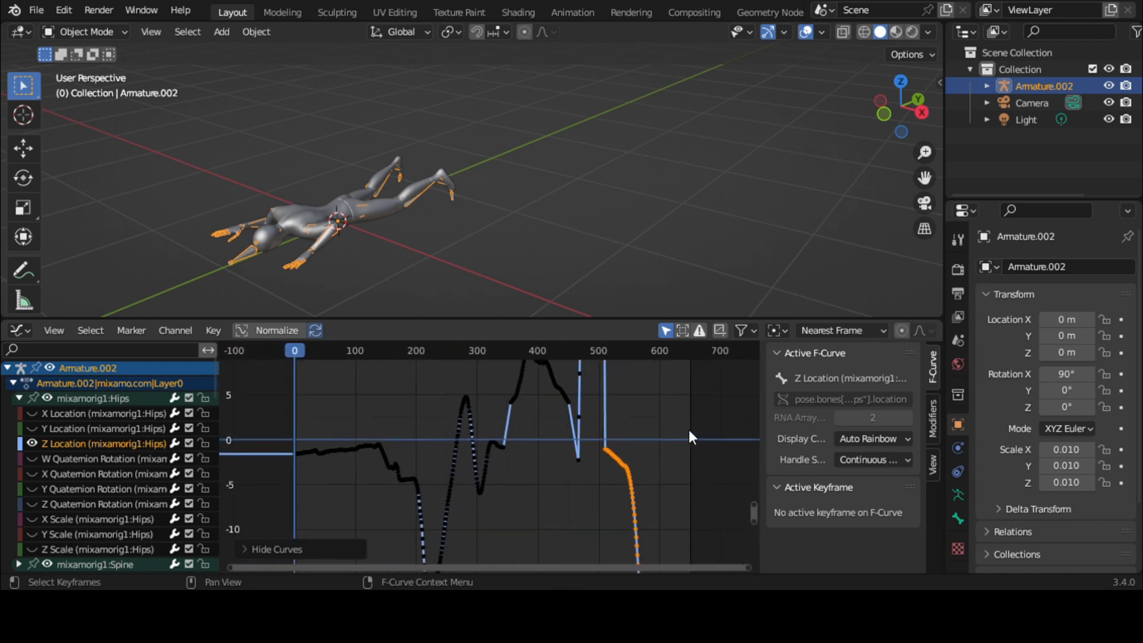
scroll(613, 452, "up", 3)
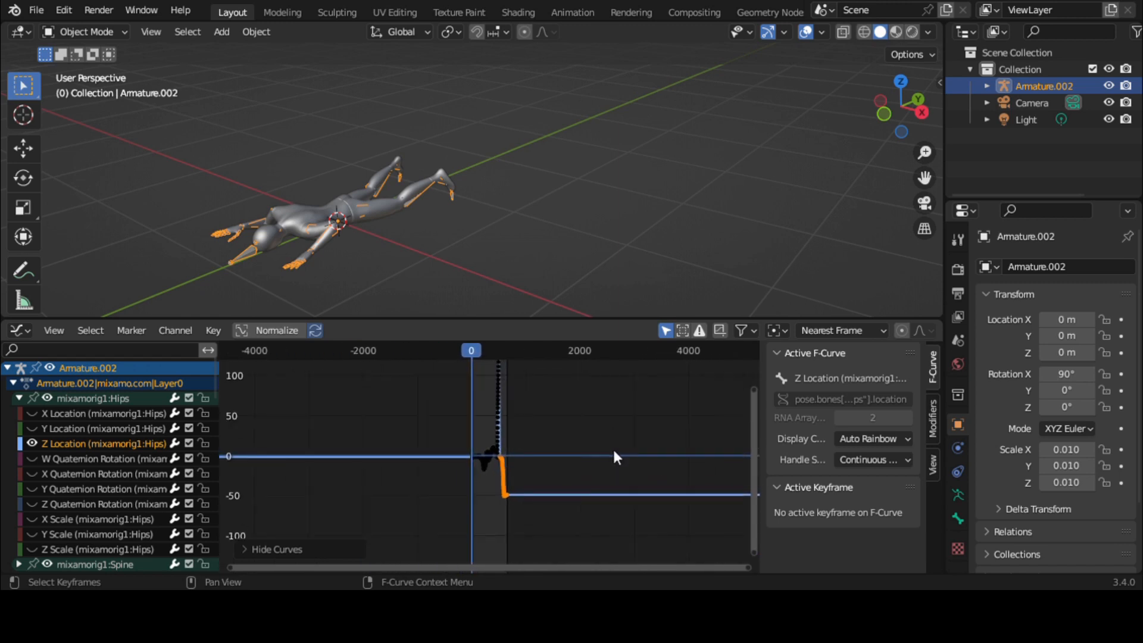
key("g")
key("y")
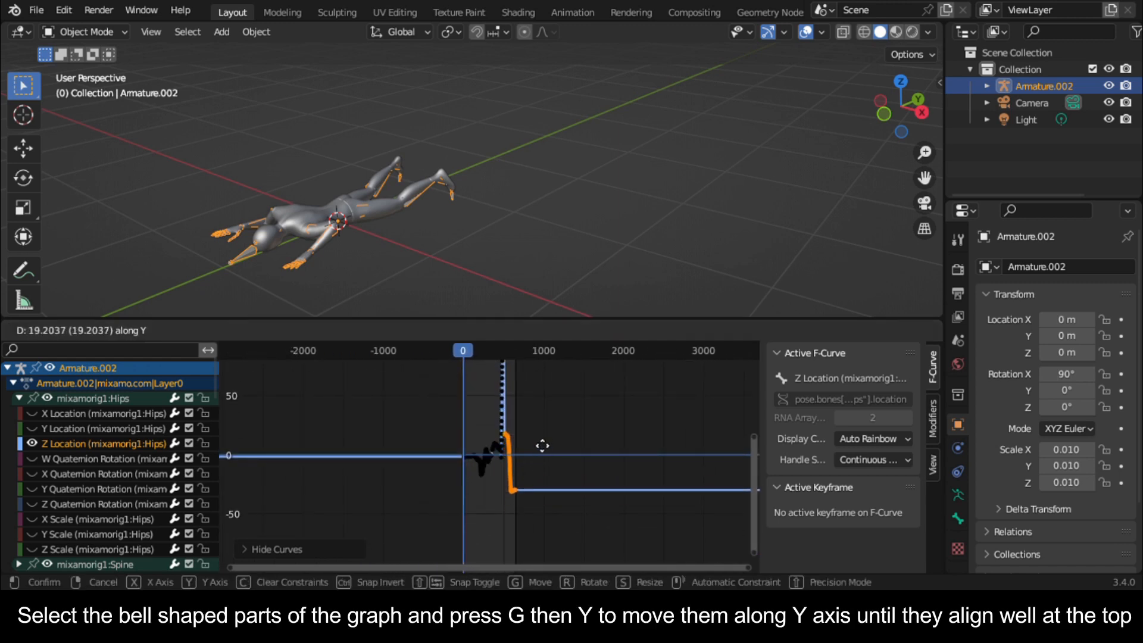
left_click(546, 379)
scroll(572, 428, "down", 1)
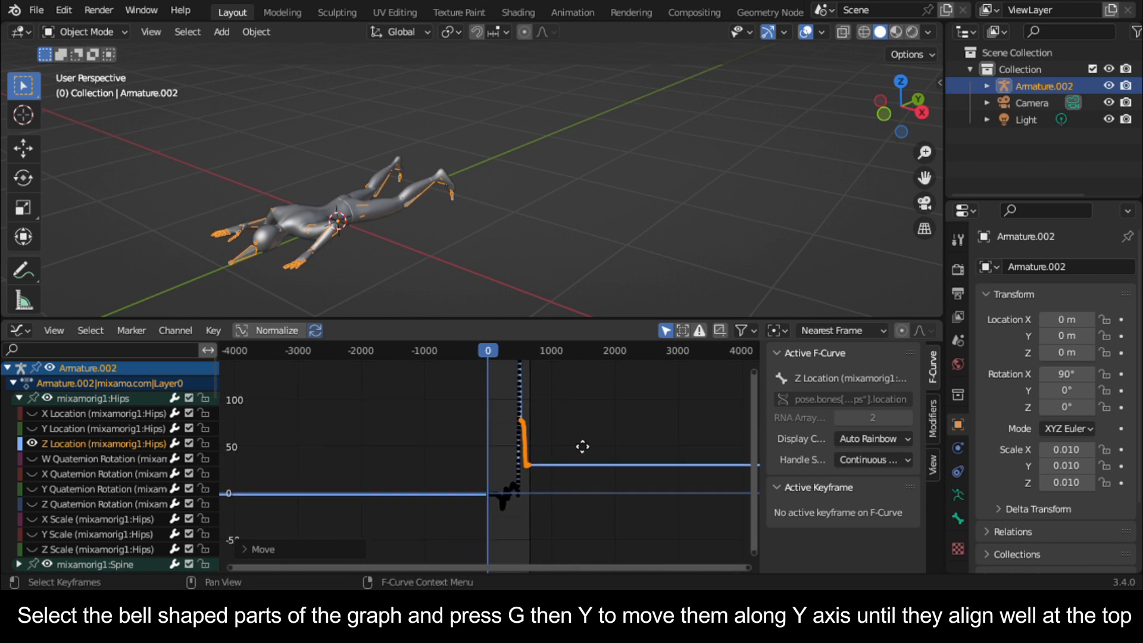
Step: Go to frame 508 and raise the last Z Location block about 87 units more along Y, level with the preceding block's peak
left_click(512, 351)
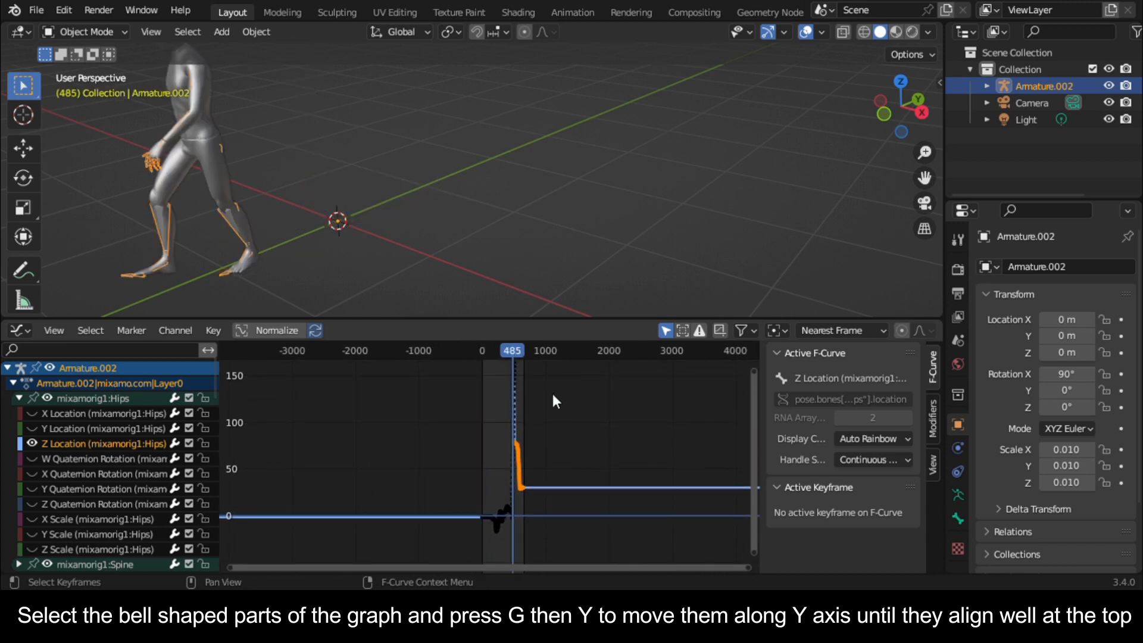
scroll(557, 411, "up", 2)
scroll(560, 393, "down", 3)
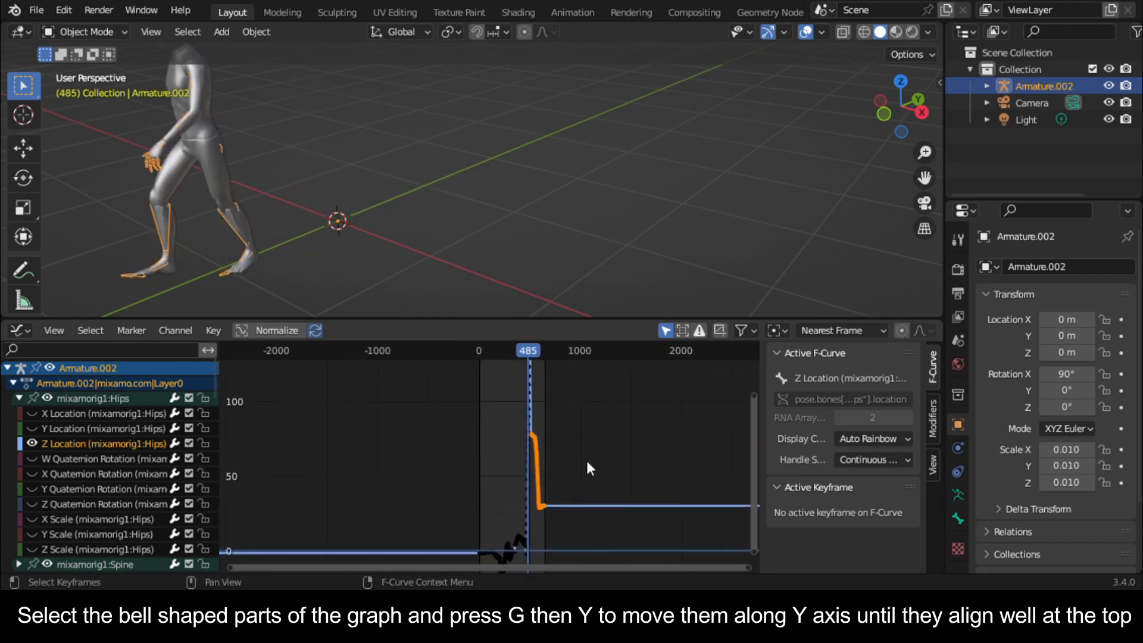
left_click(510, 354)
left_click_drag(511, 356, 510, 353)
key("g")
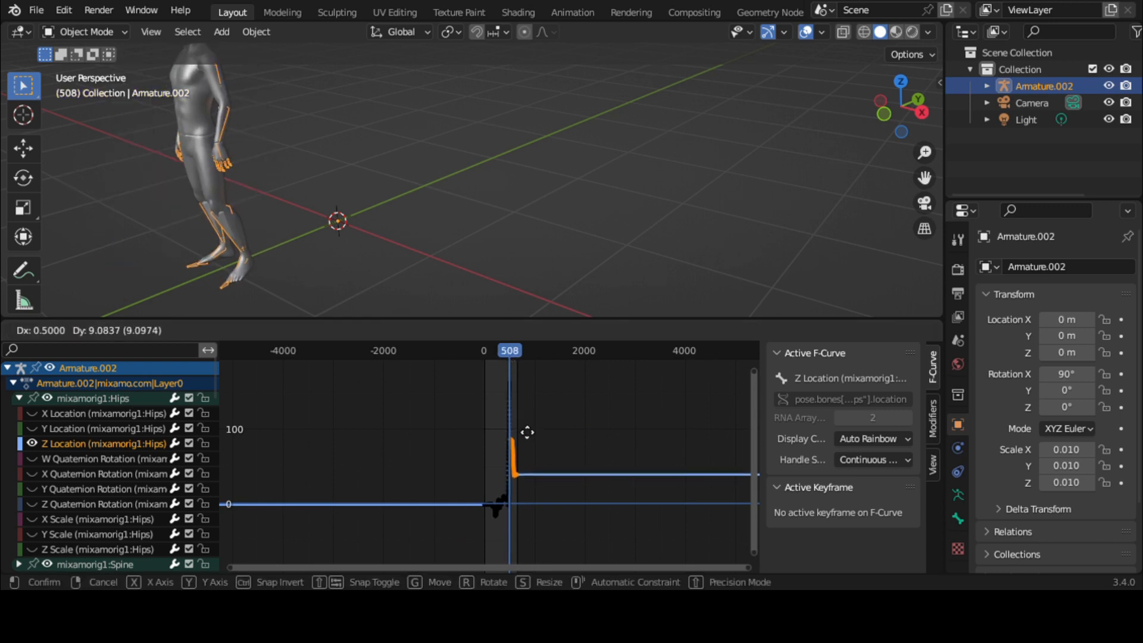
key("y")
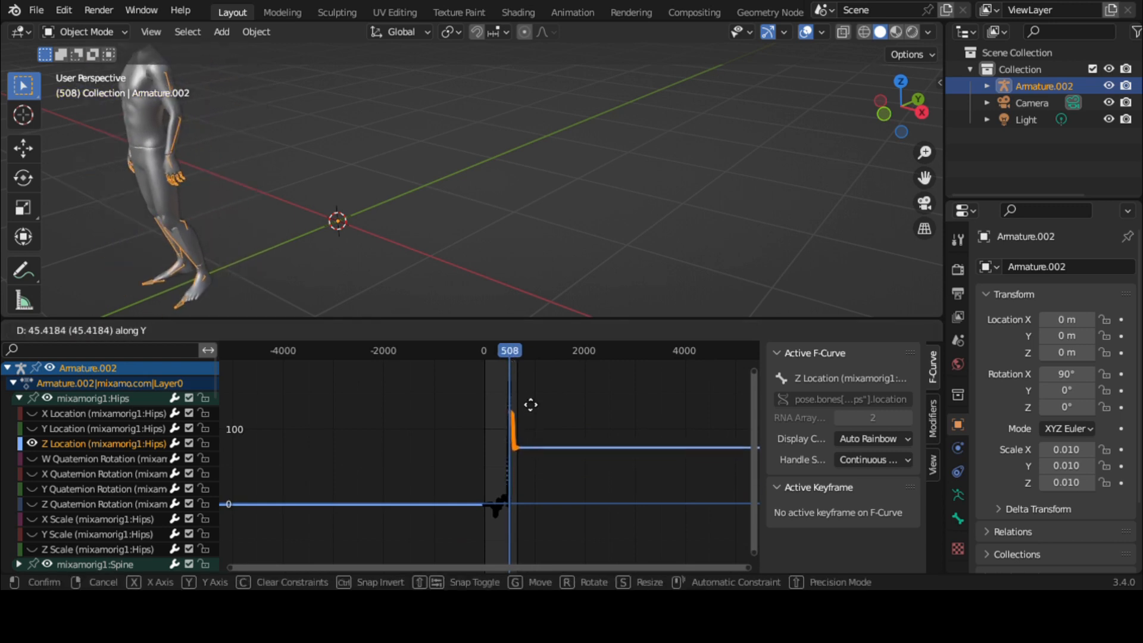
left_click(538, 367)
Step: Fine-tune the last Z Location block's position where it meets the preceding block near frame 508
scroll(545, 388, "up", 11)
middle_click_drag(598, 417, 599, 386)
scroll(645, 452, "up", 14)
scroll(649, 461, "down", 2)
middle_click_drag(668, 485, 595, 434)
scroll(635, 431, "up", 15)
key("g")
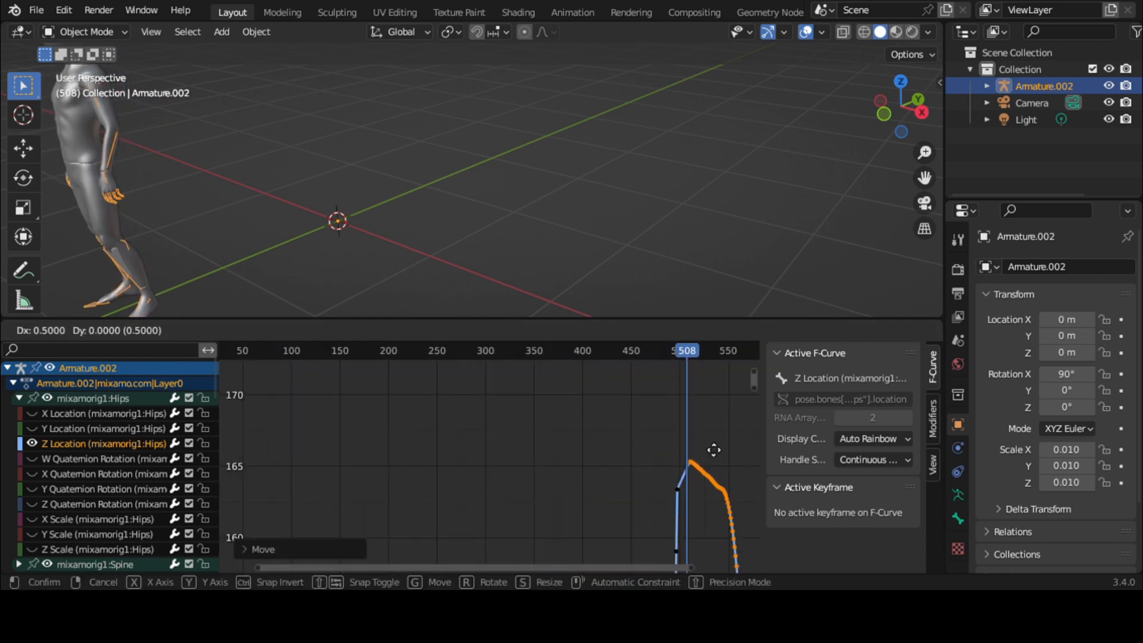
left_click(713, 454)
Step: Play the animation from about frame 54 to check the transitions with the adjusted Hips Z Location curve
scroll(708, 454, "down", 8)
middle_click_drag(668, 543, 731, 414)
scroll(681, 456, "up", 2)
left_click_drag(593, 360, 521, 399)
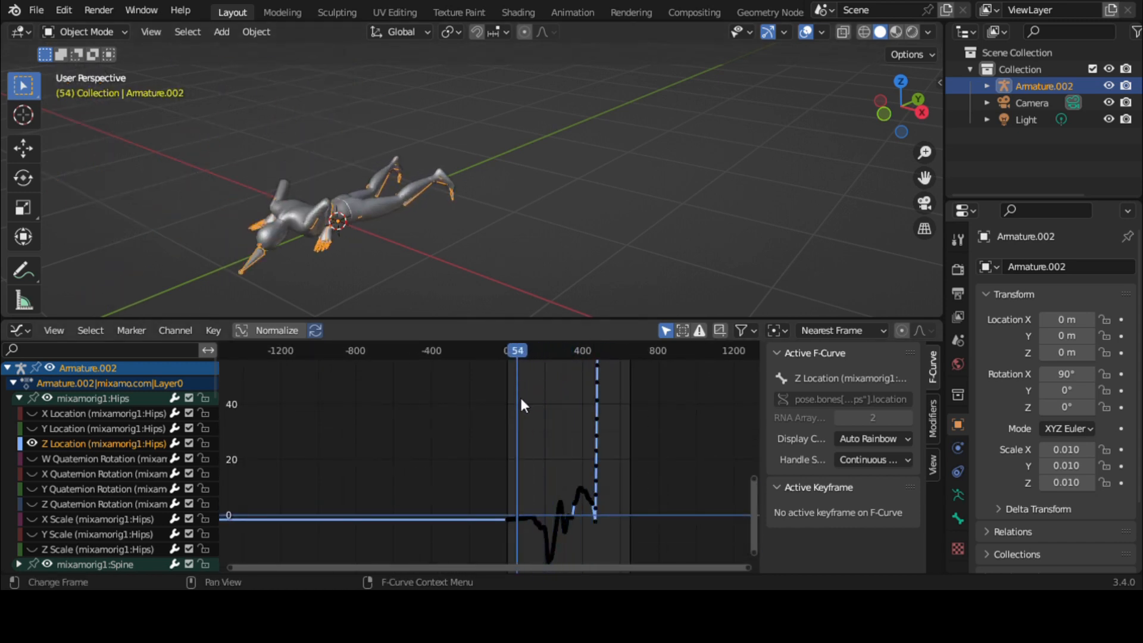
scroll(526, 402, "down", 3)
key("space")
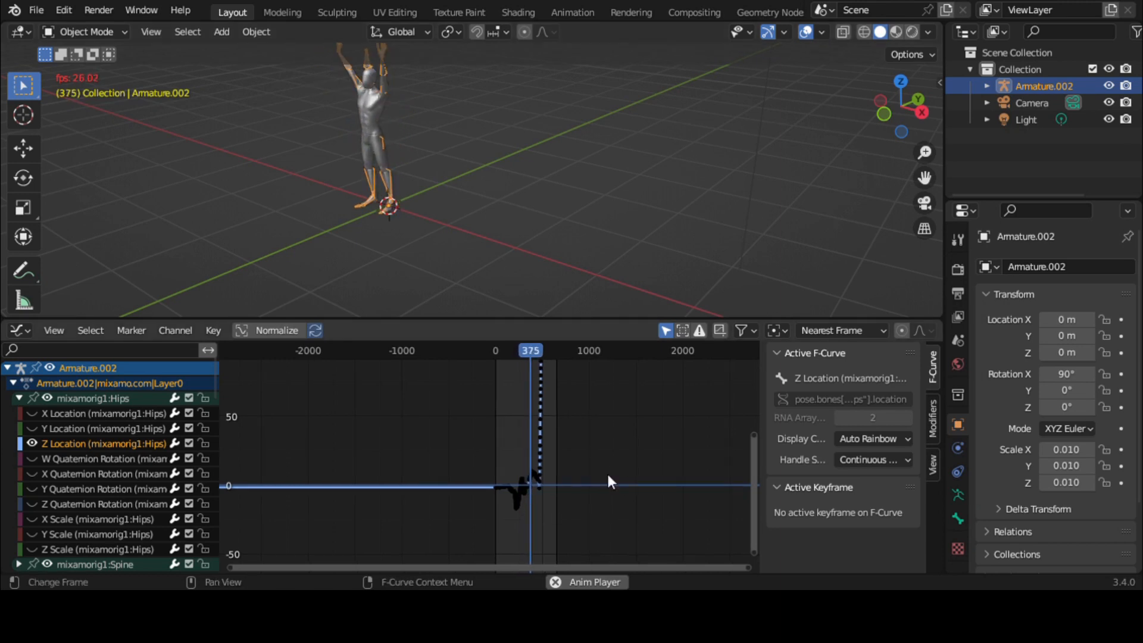
scroll(607, 474, "down", 1)
middle_click_drag(608, 476, 509, 473)
scroll(509, 473, "up", 2)
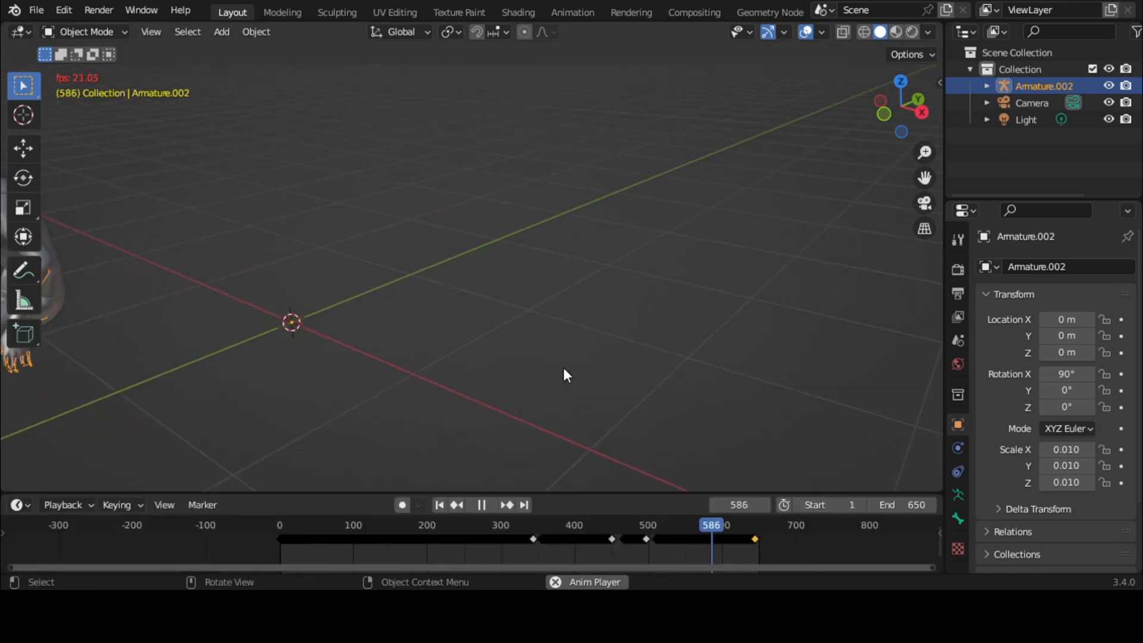
Step: Examine the moving figure from a wider, different viewing angle during playback of the full sequence
middle_click_drag(563, 367, 597, 356)
scroll(597, 355, "down", 2)
mouse_move(926, 179)
left_mouse_down()
mouse_move(1142, 140)
mouse_move(938, 188)
left_mouse_up()
left_click_drag(899, 110, 897, 100)
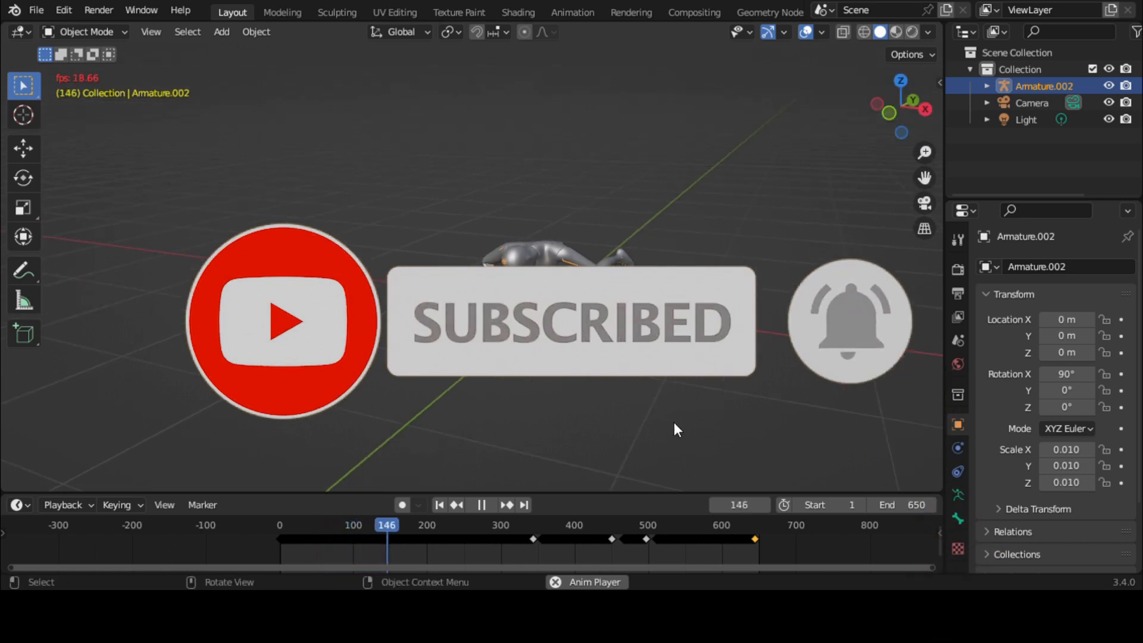